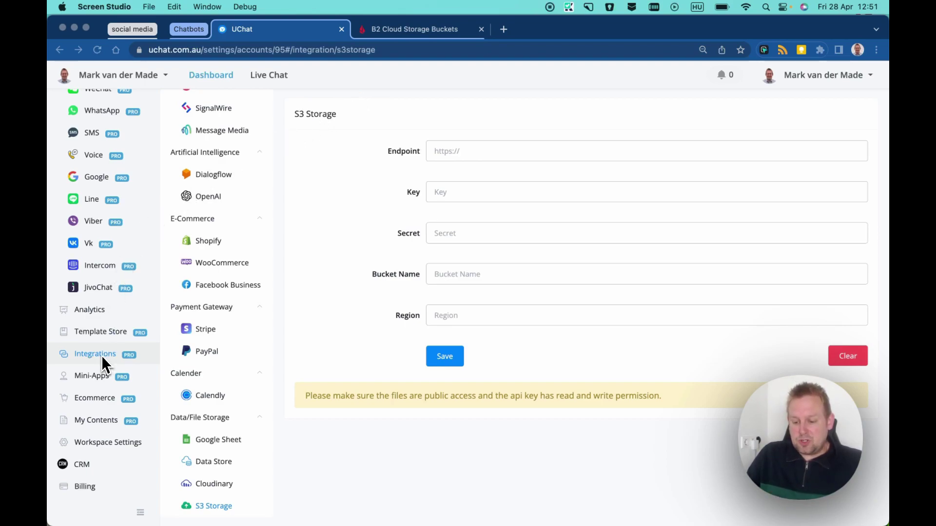
- Scroll the UChat integrations list to review the empty S3 Storage settings
scroll(209, 344, down, 3)
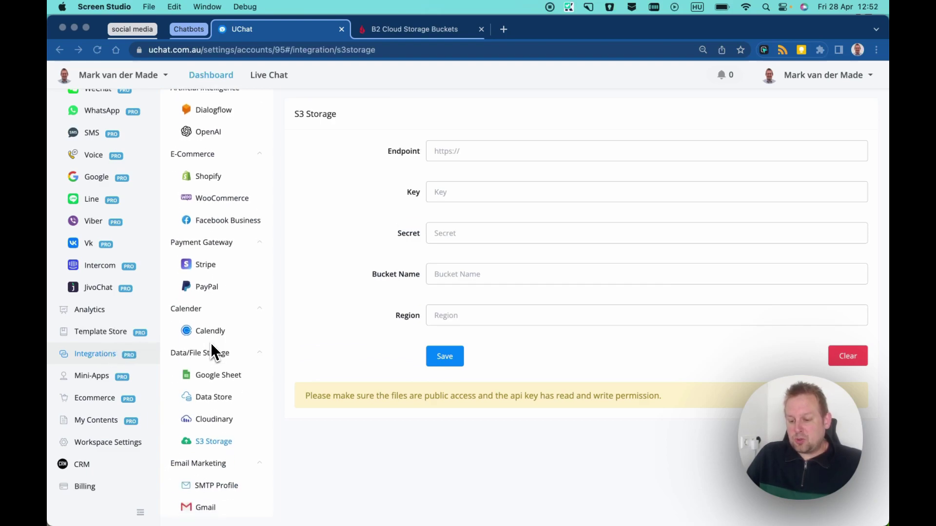
scroll(211, 343, down, 5)
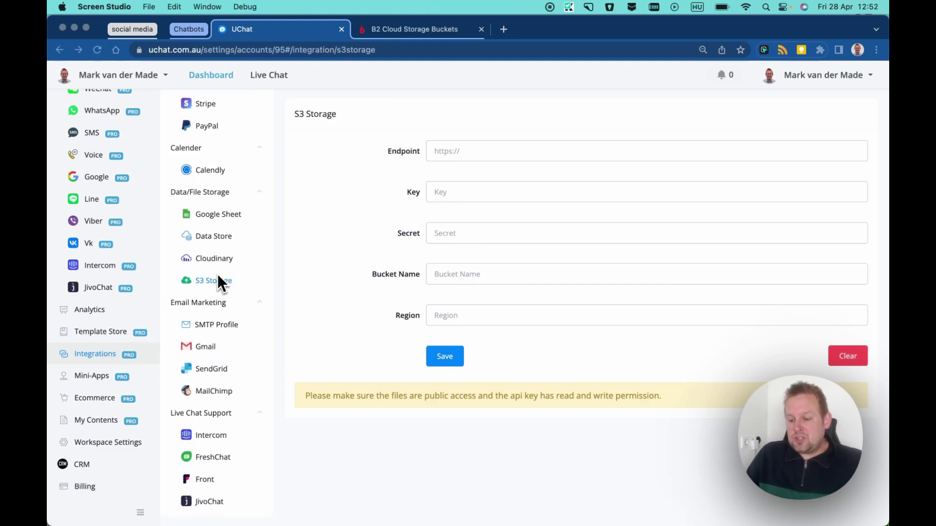
click(213, 283)
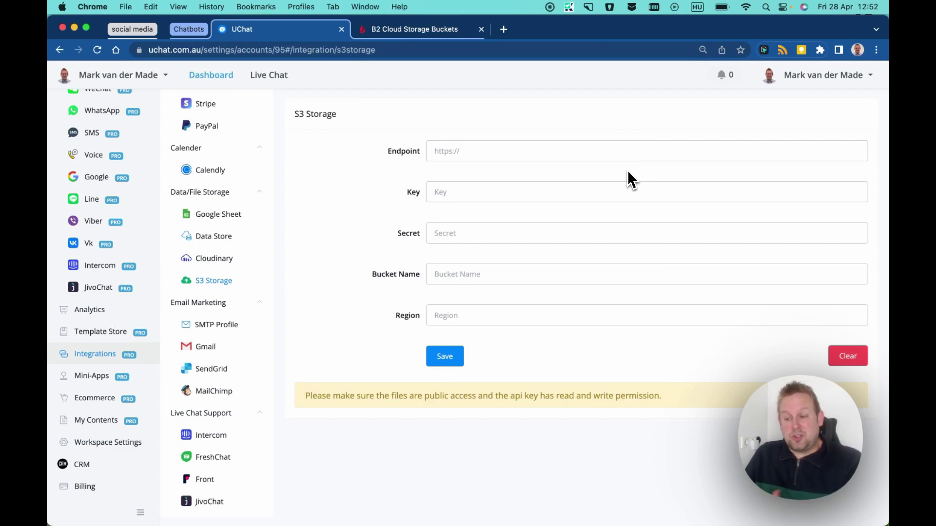
- Start a new Backblaze B2 bucket named CMA
click(423, 32)
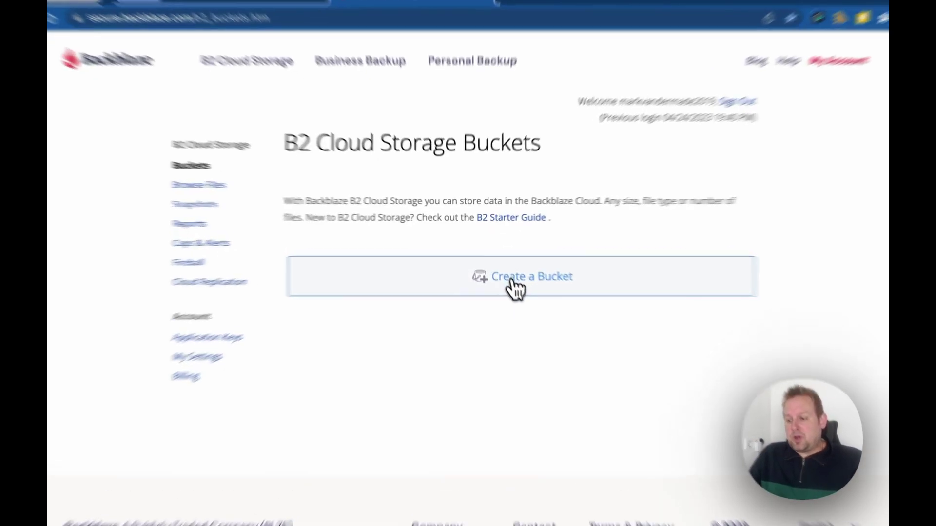
click(515, 289)
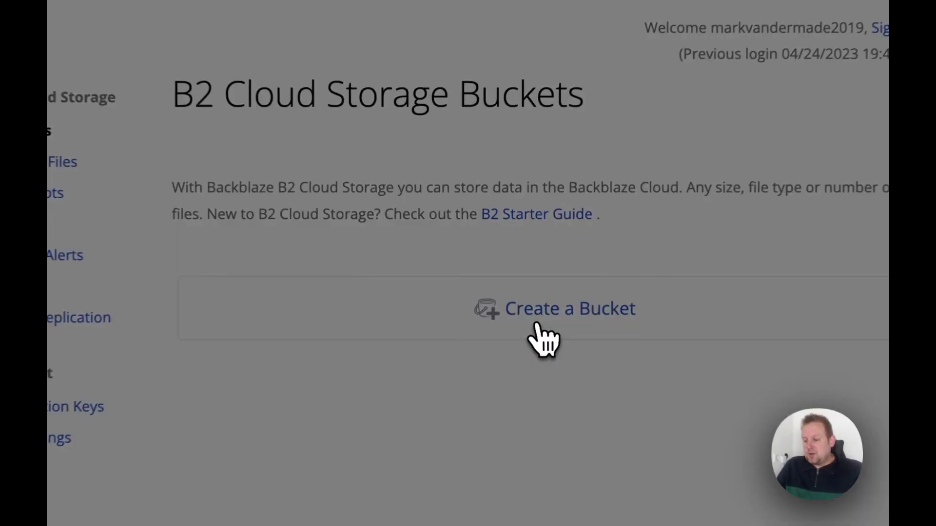
click(434, 251)
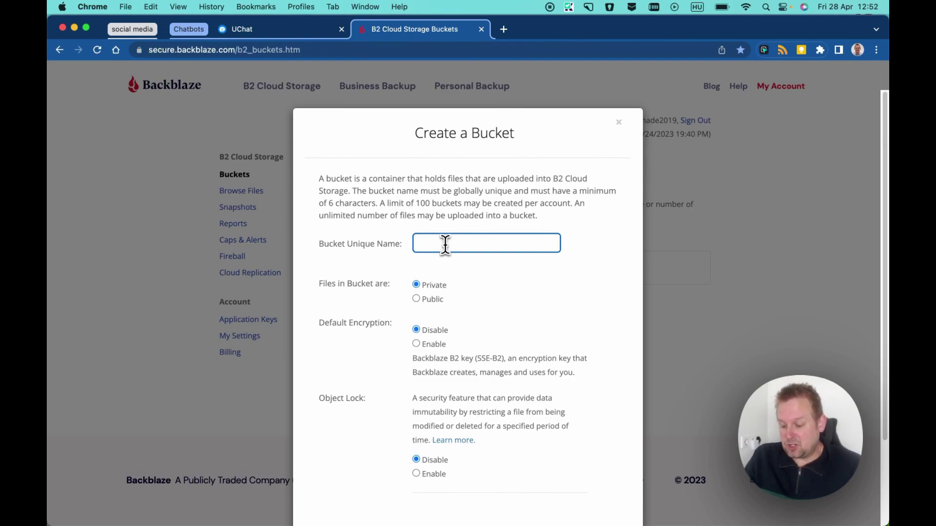
text(CMS)
key(BackSpace)
text(A)
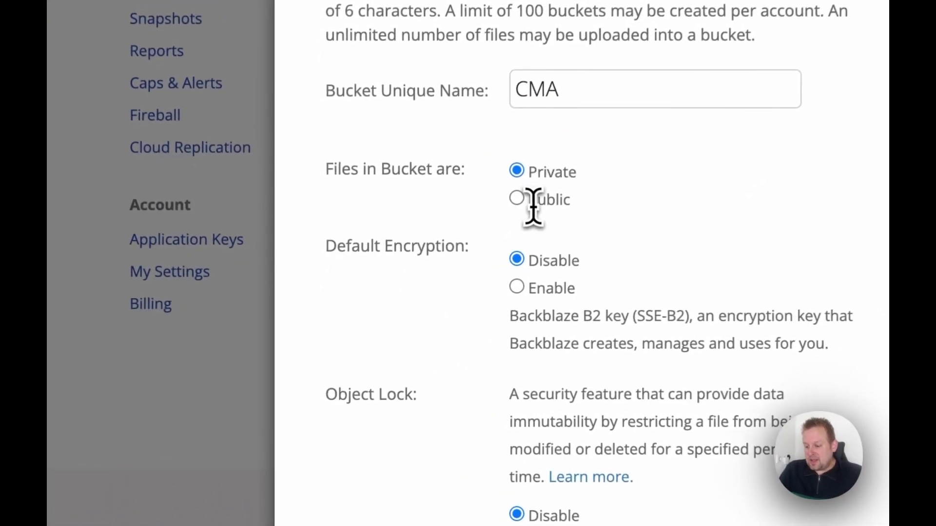
- Set the bucket's files to Public and submit; the name CMA is rejected as too short
click(416, 299)
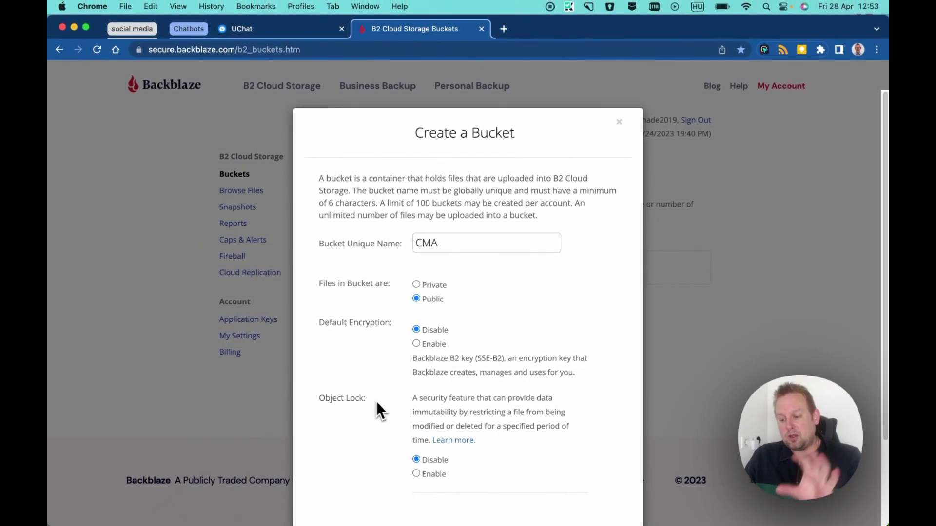
scroll(384, 403, down, 5)
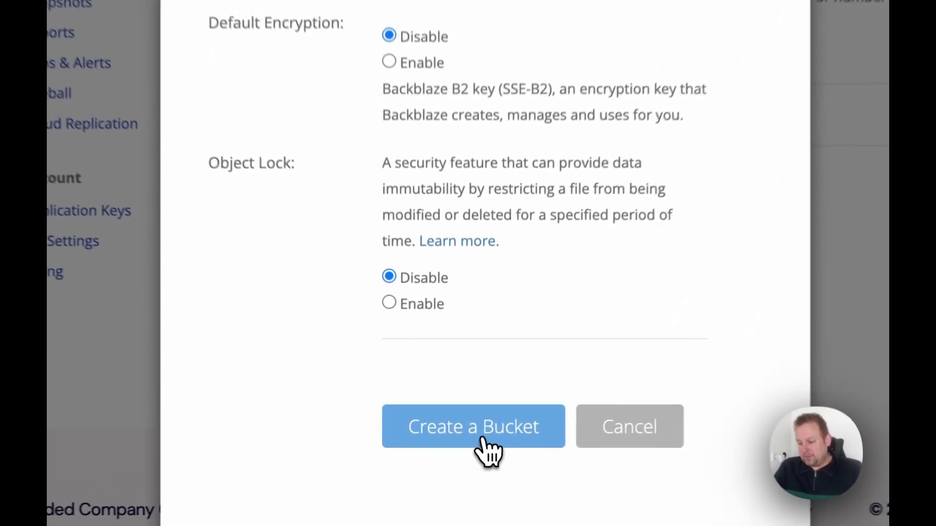
click(467, 443)
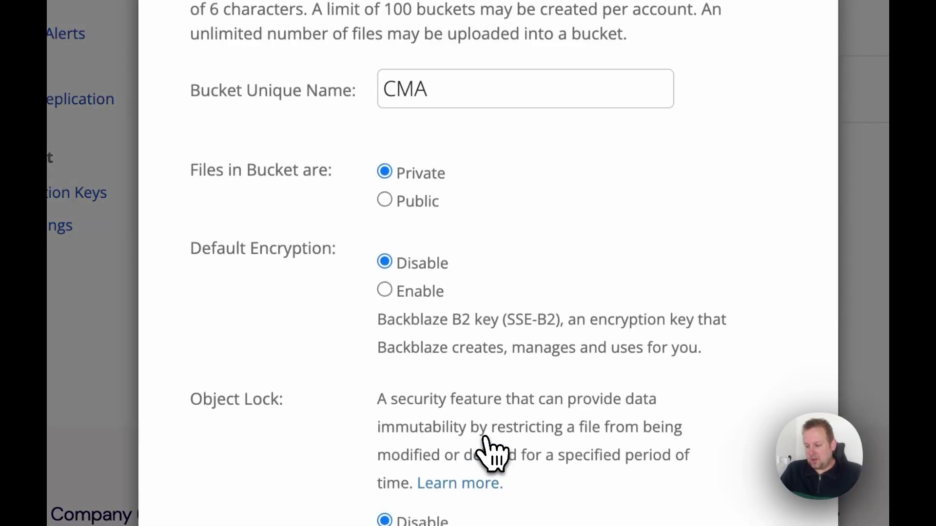
click(451, 92)
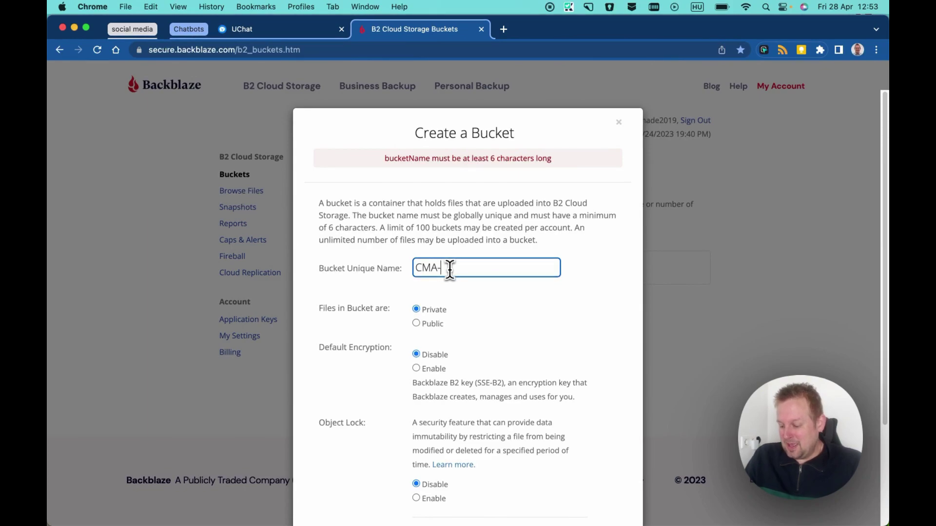
- Create the bucket as CMA-Membership and select its endpoint s3.us-east-005.backblazeb2.com
text(Membership)
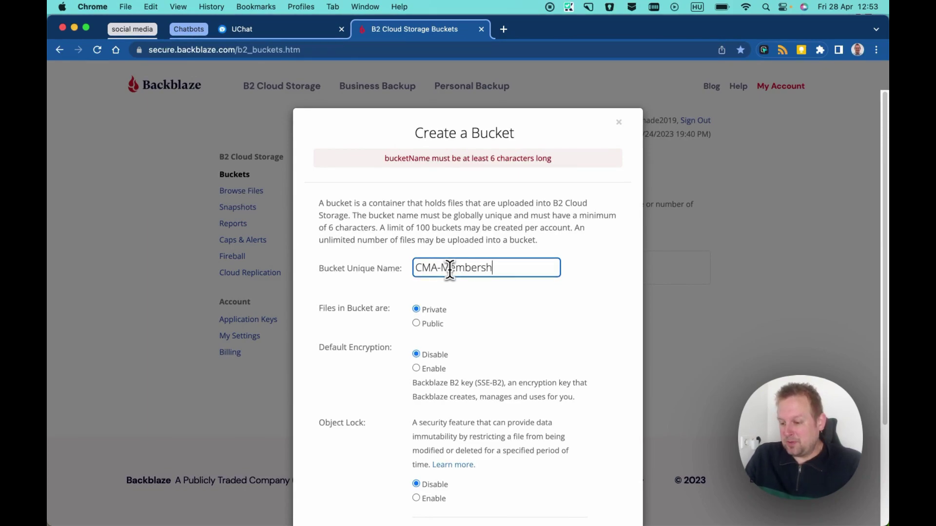
scroll(484, 446, down, 3)
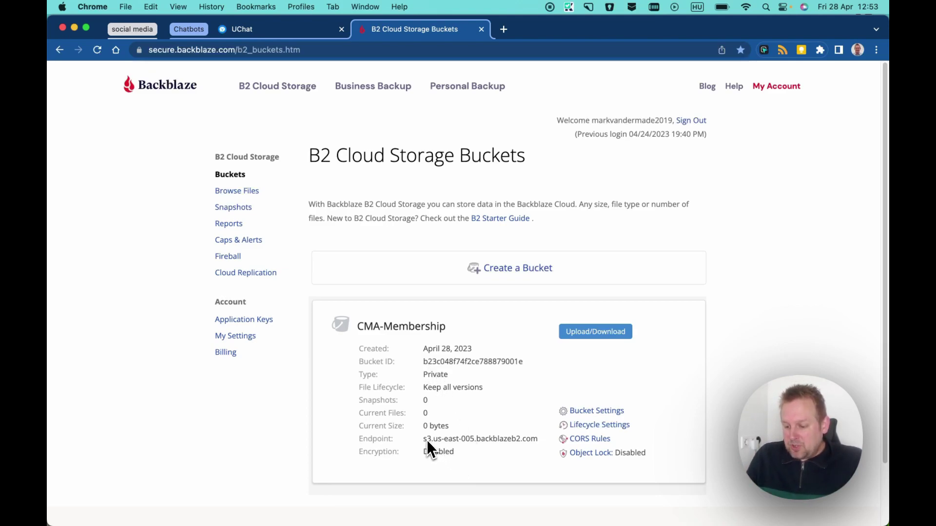
drag(424, 439, 512, 439)
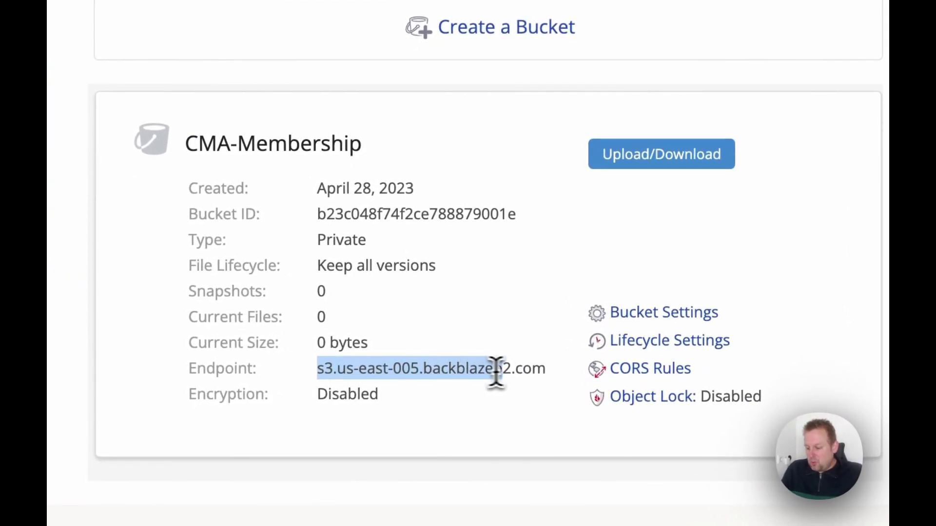
drag(496, 373, 541, 369)
key(super+c)
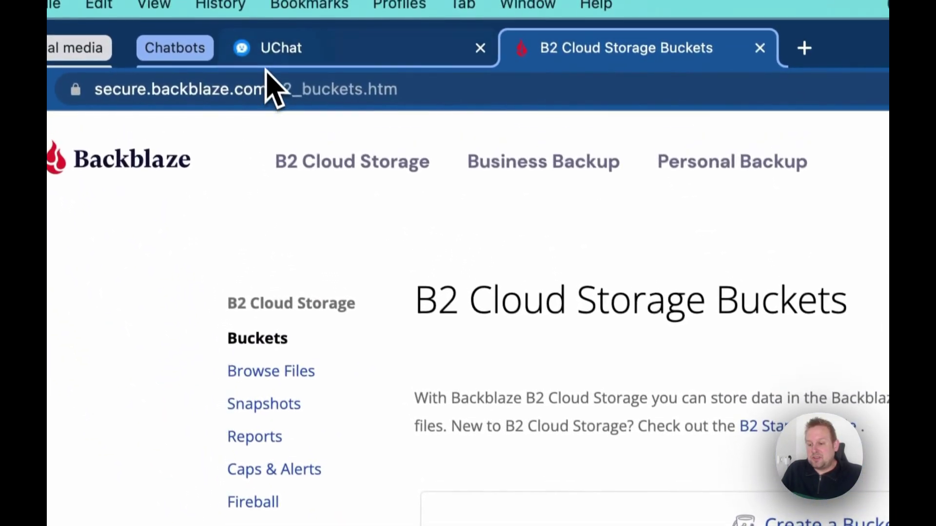
click(266, 62)
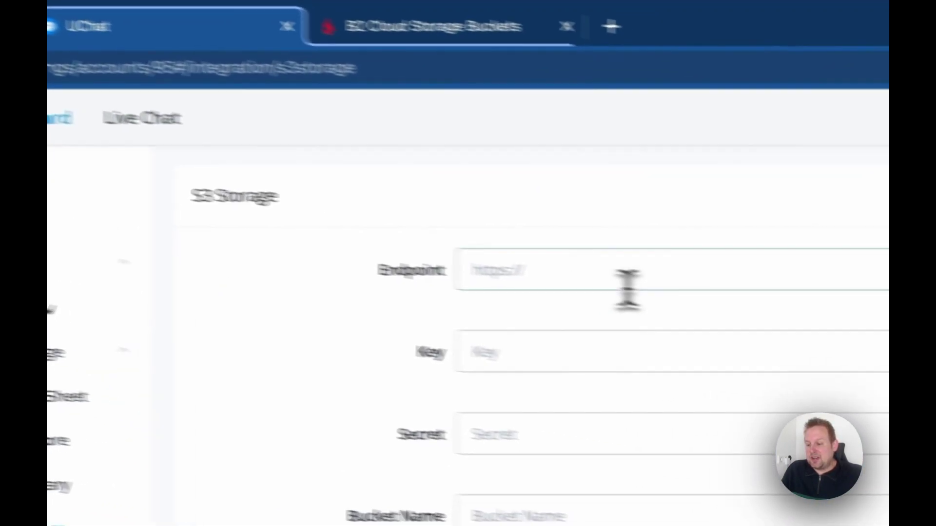
click(545, 257)
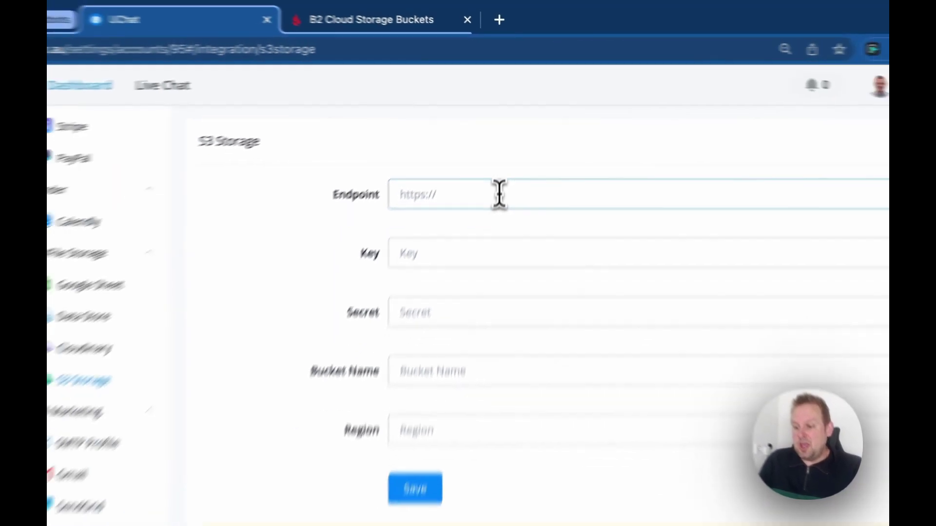
text(https://)
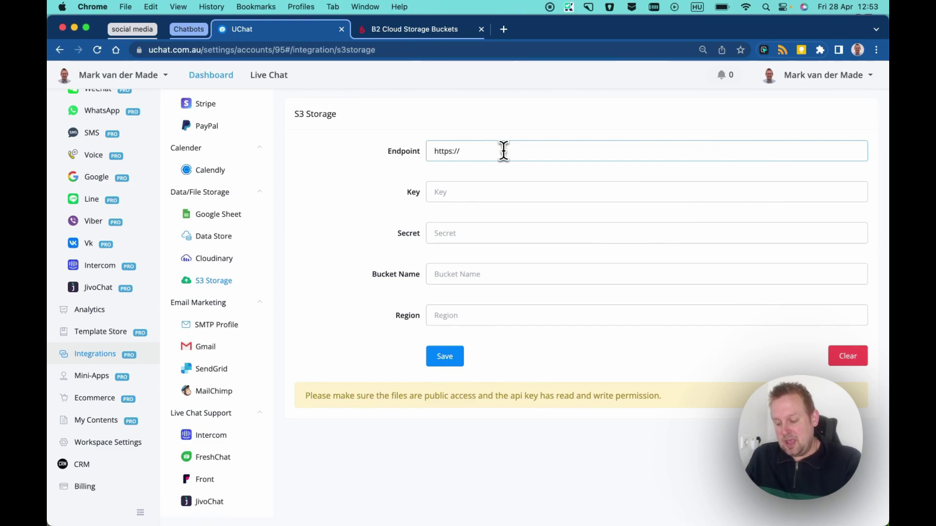
key(super+v)
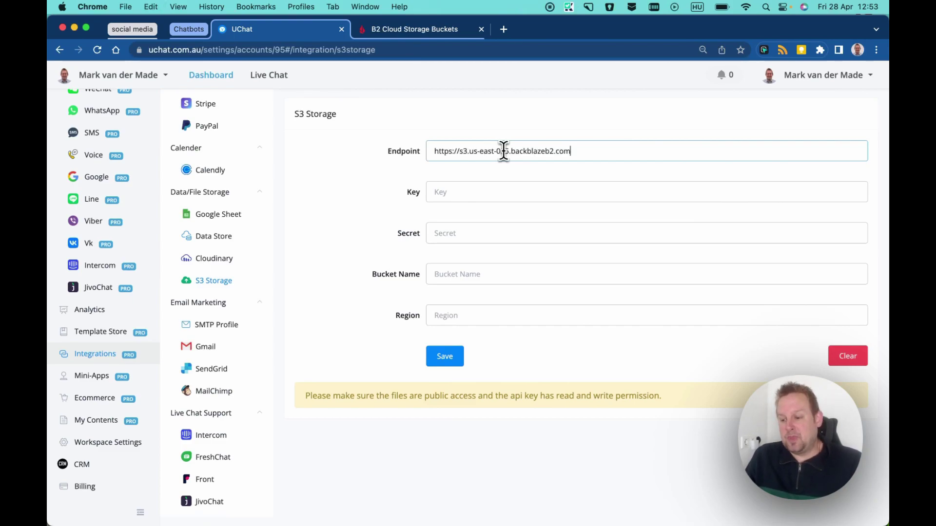
- Step through the empty Key, Secret, Bucket Name and Region fields, ending on Key
click(442, 192)
click(457, 236)
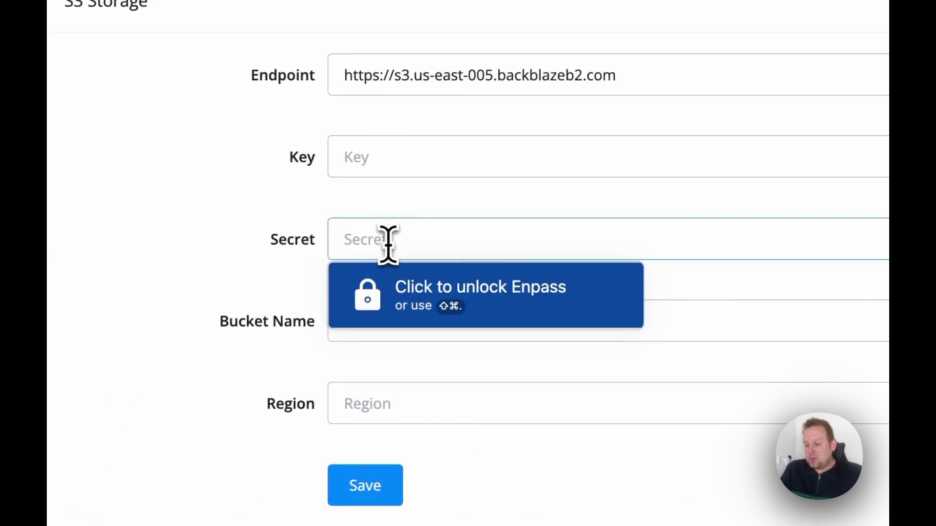
click(673, 328)
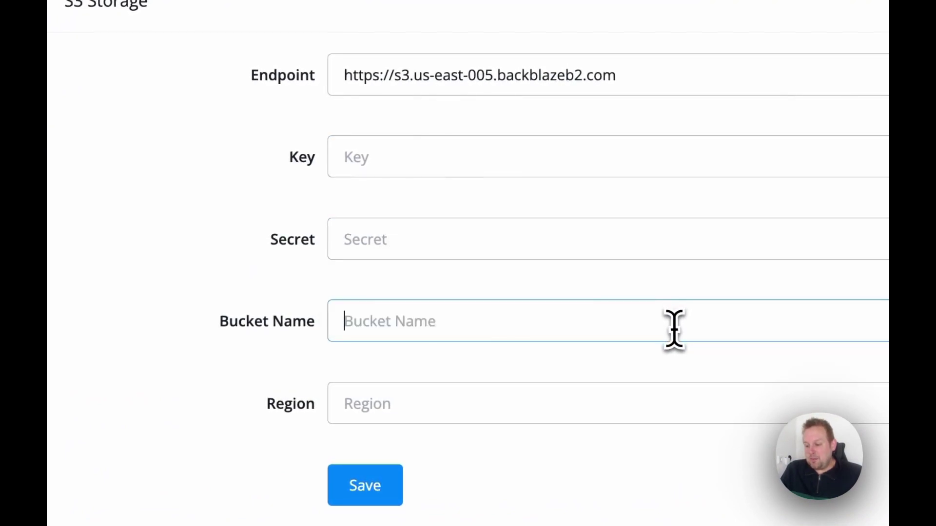
click(447, 395)
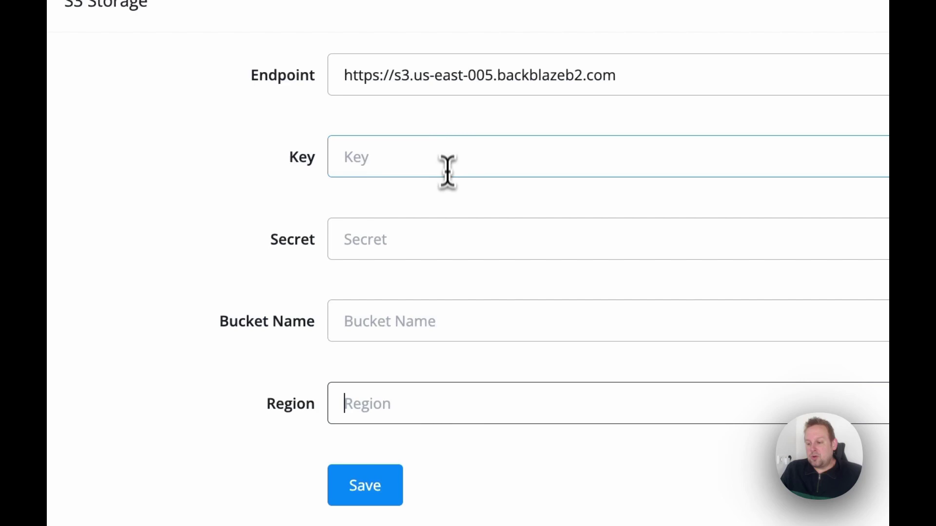
click(445, 153)
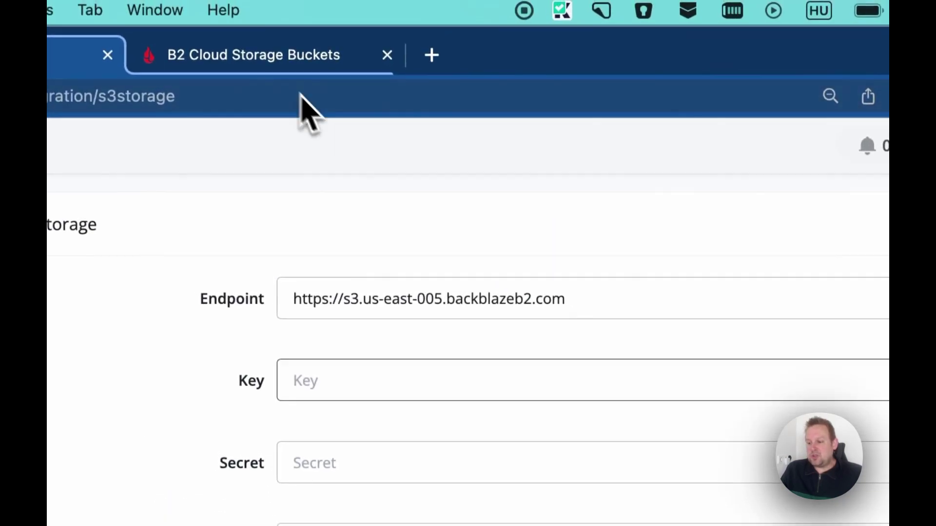
- Fill in a Backblaze application key named uchat-omnichannel with read/write access to all buckets
click(276, 66)
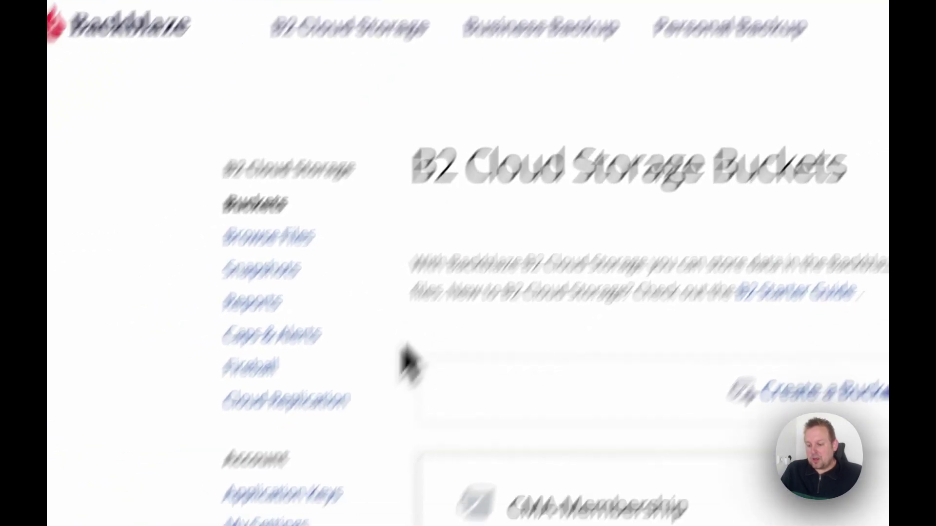
click(420, 334)
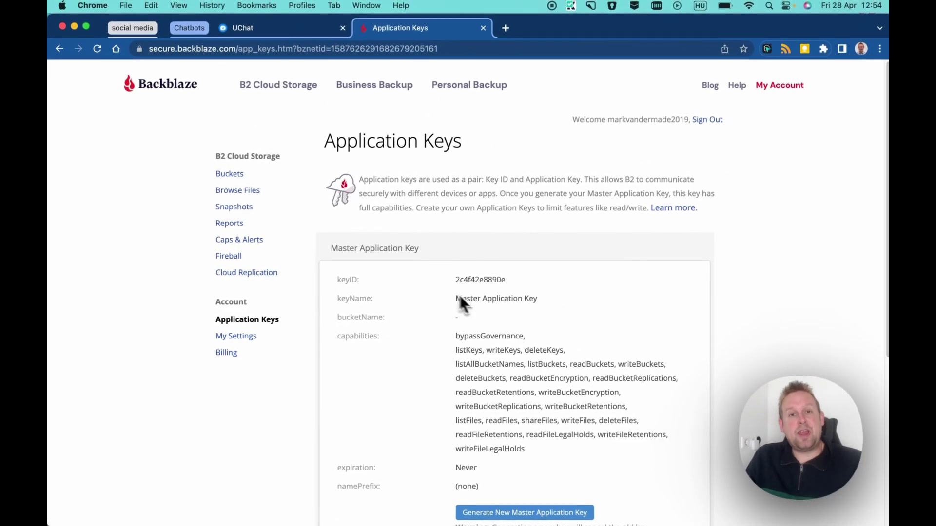
scroll(461, 341, down, 5)
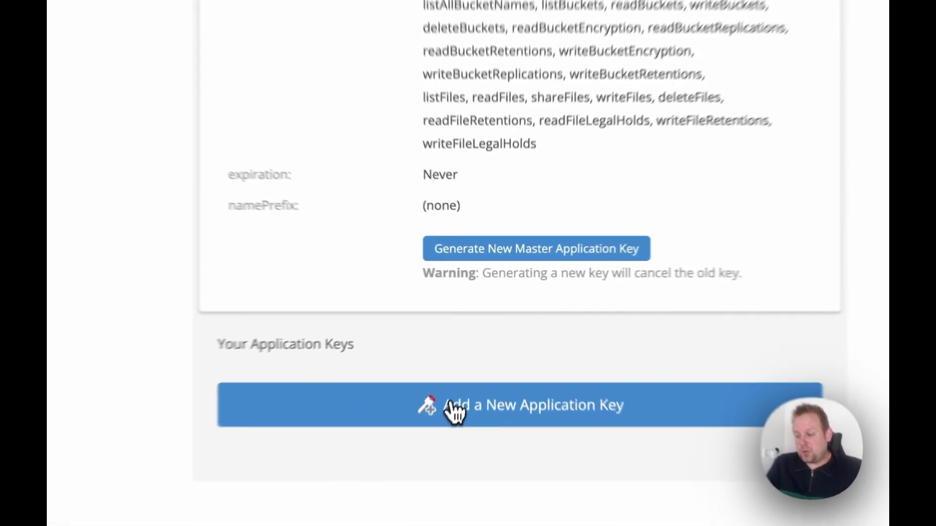
click(469, 352)
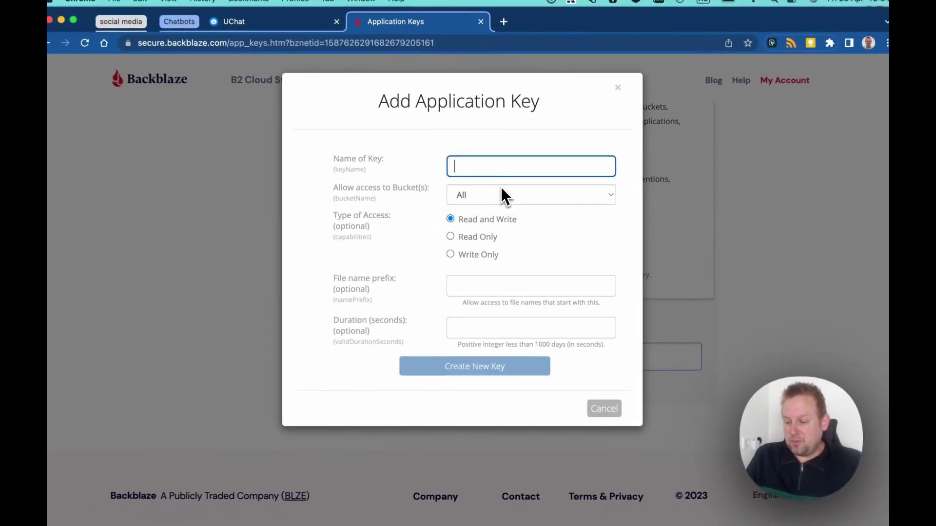
text(uchat-omni)
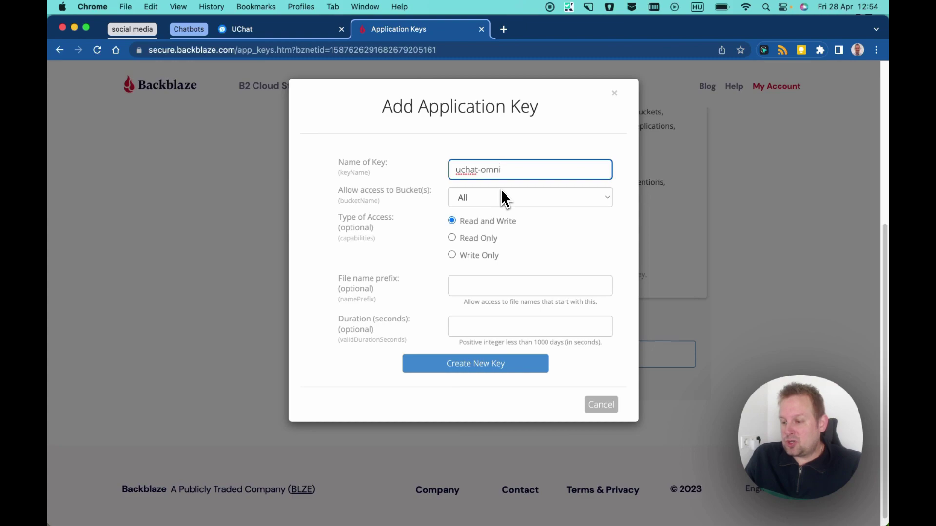
text(channel)
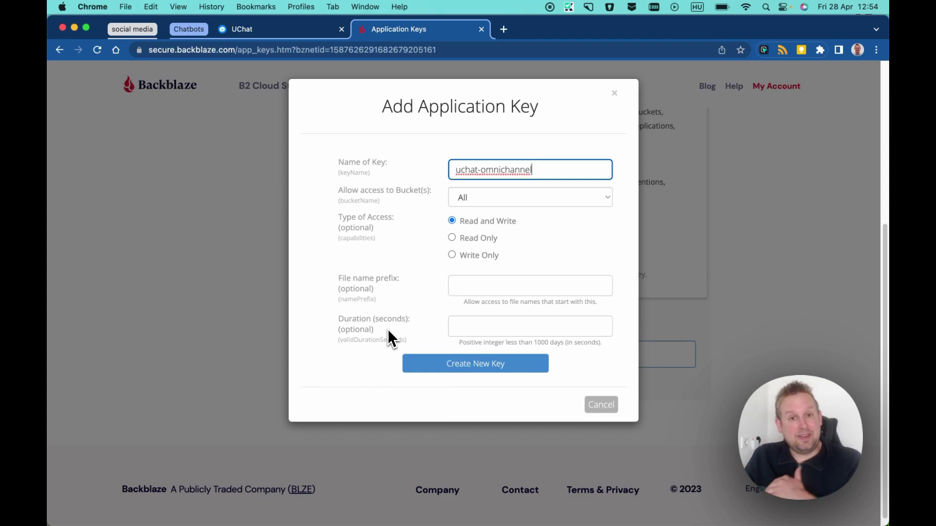
- Create the uchat-omnichannel key and paste its key ID into UChat's S3 Key field
click(471, 366)
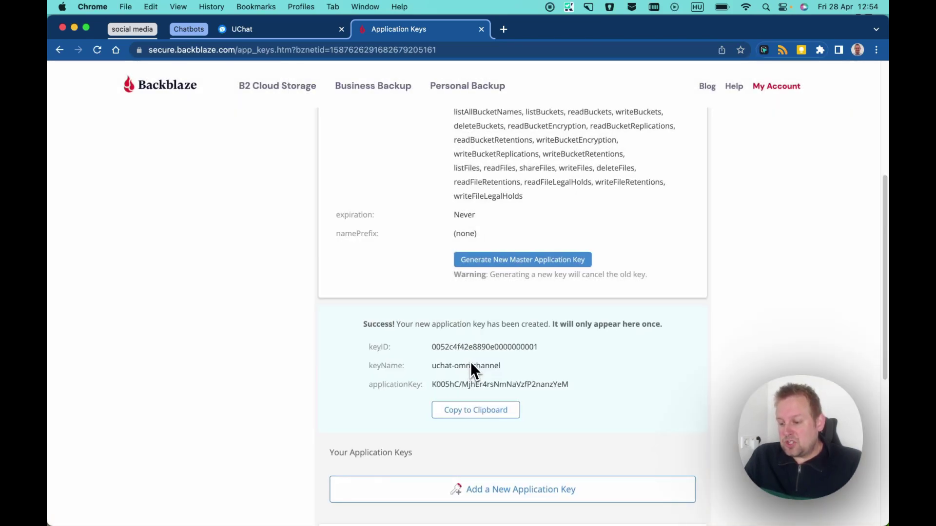
double_click(475, 347)
key(super+c)
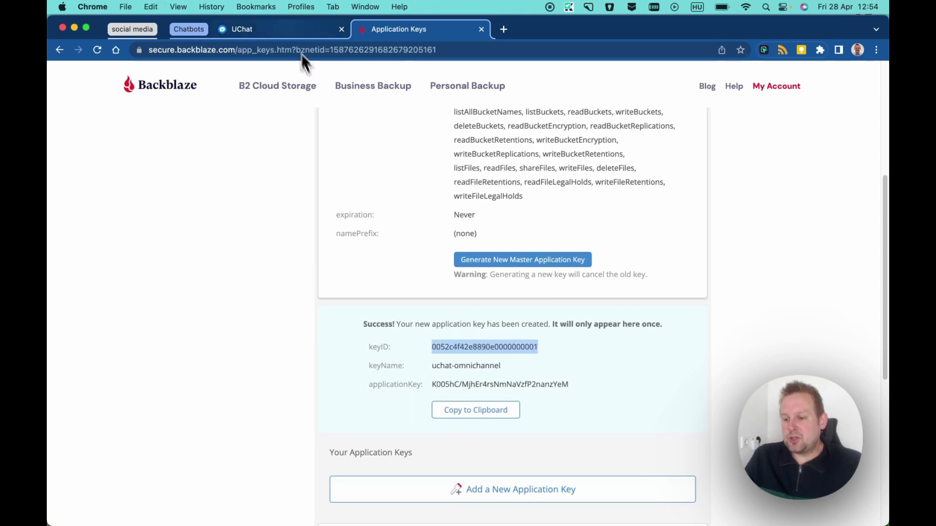
click(288, 29)
click(451, 191)
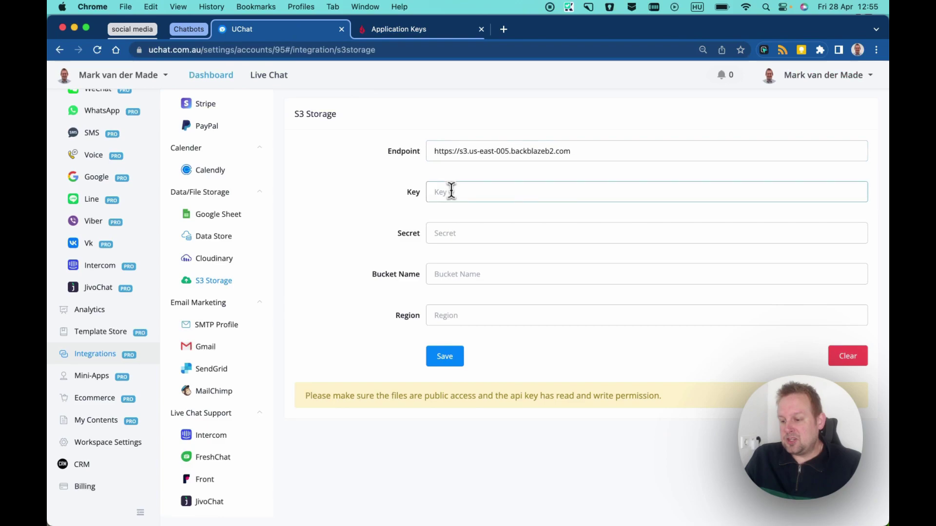
key(super+v)
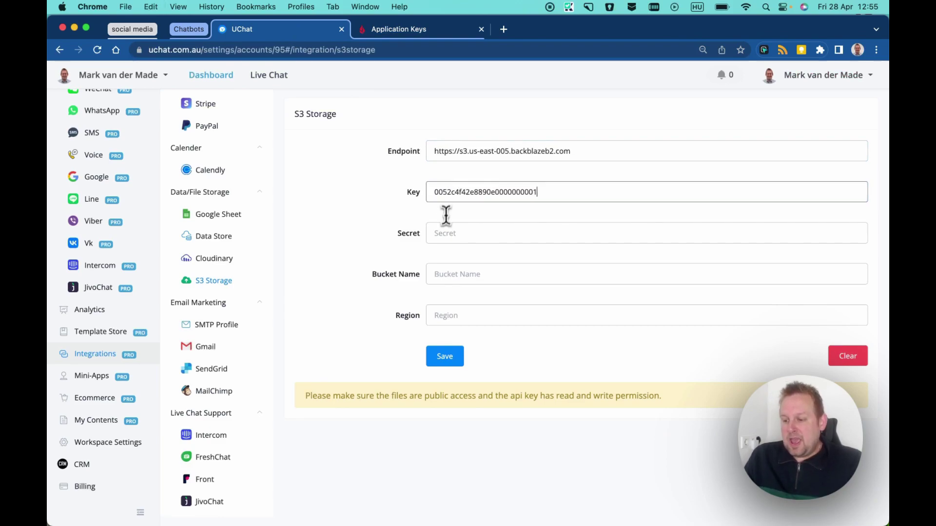
click(445, 234)
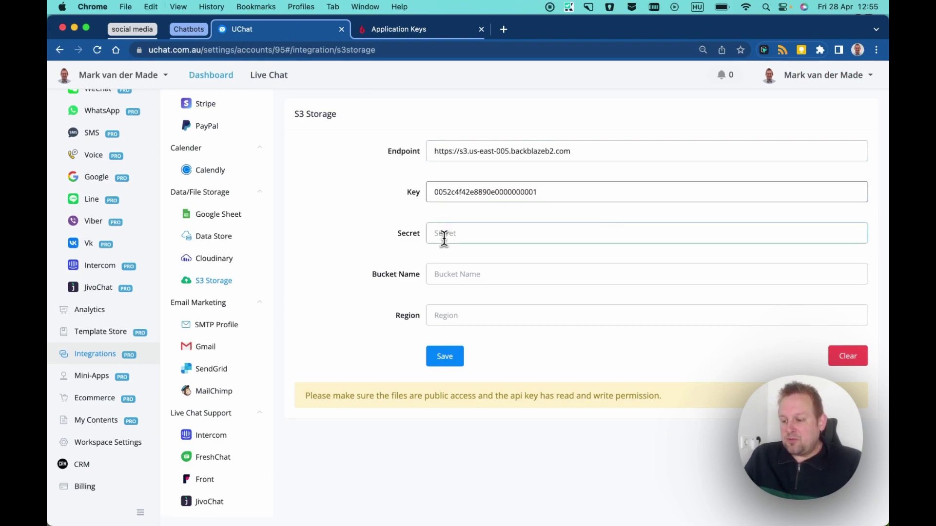
- Copy the Backblaze application key into UChat's S3 Secret field
click(405, 31)
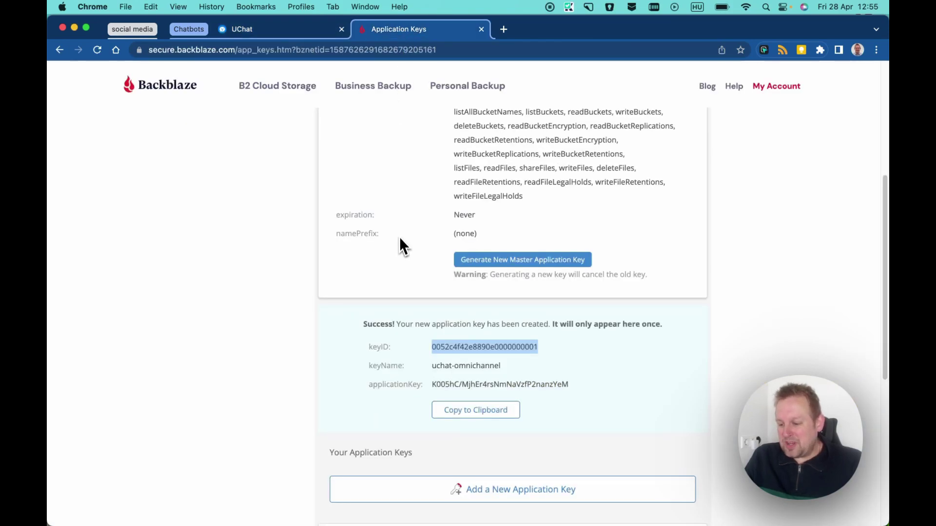
double_click(463, 384)
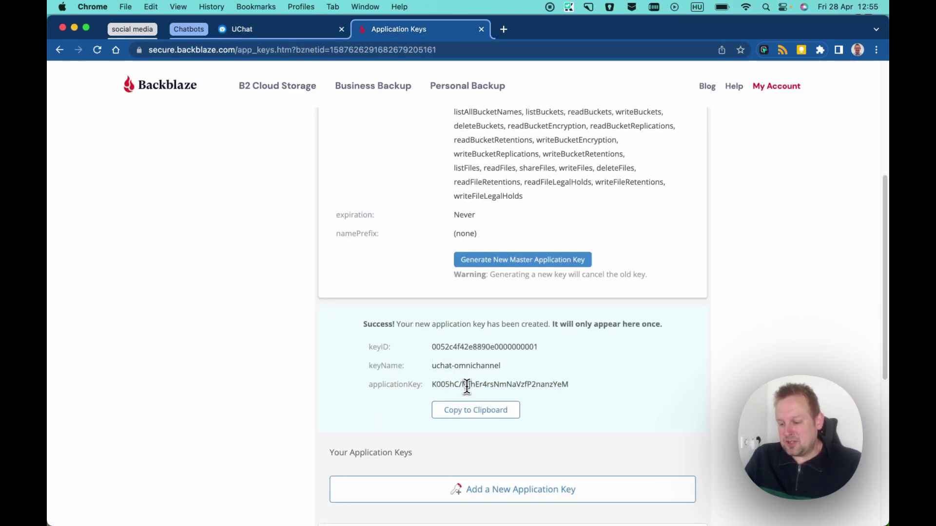
triple_click(465, 385)
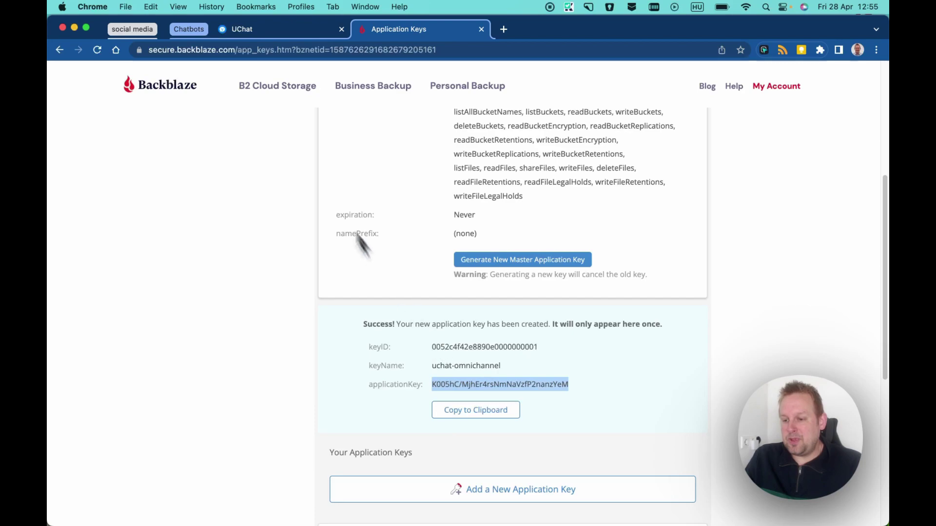
click(278, 29)
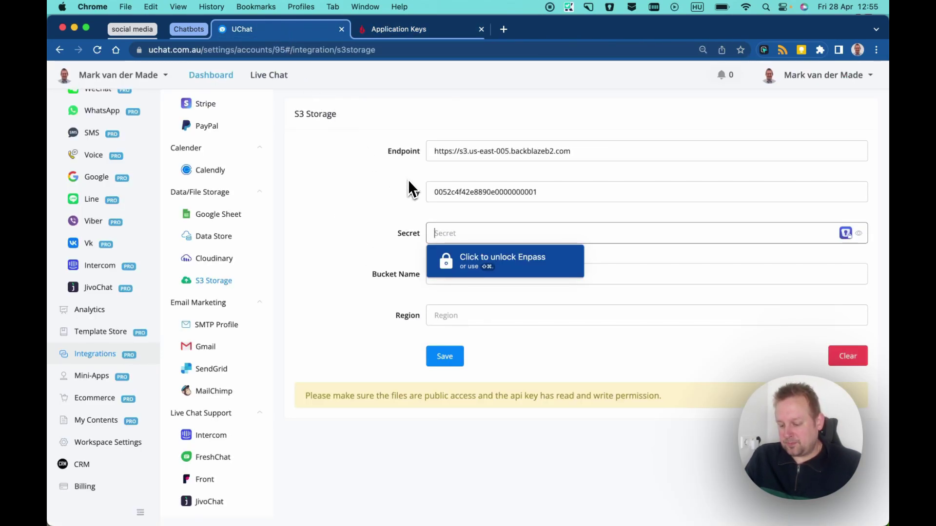
key(super+v)
click(626, 277)
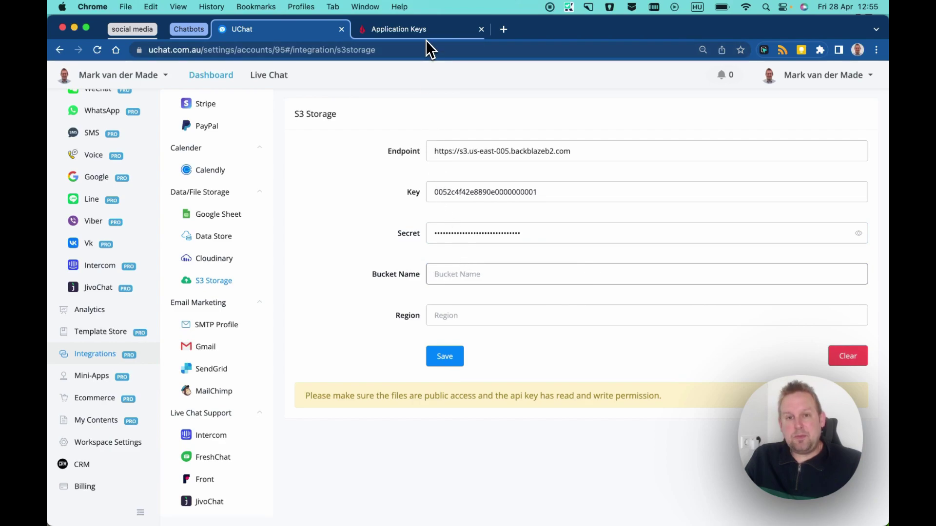
- Return to Backblaze's Buckets list and select the CMA-Membership bucket name
click(414, 32)
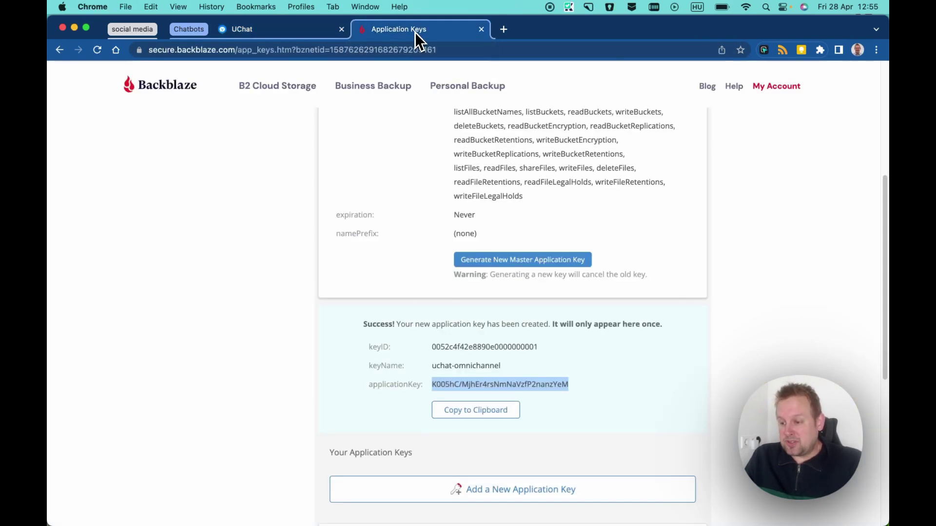
scroll(438, 206, up, 1)
scroll(441, 212, up, 5)
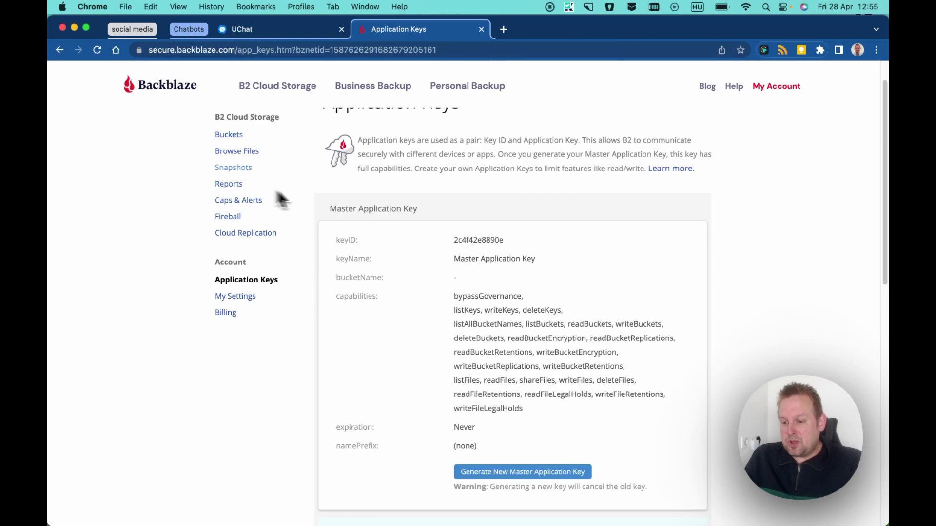
scroll(485, 419, down, 10)
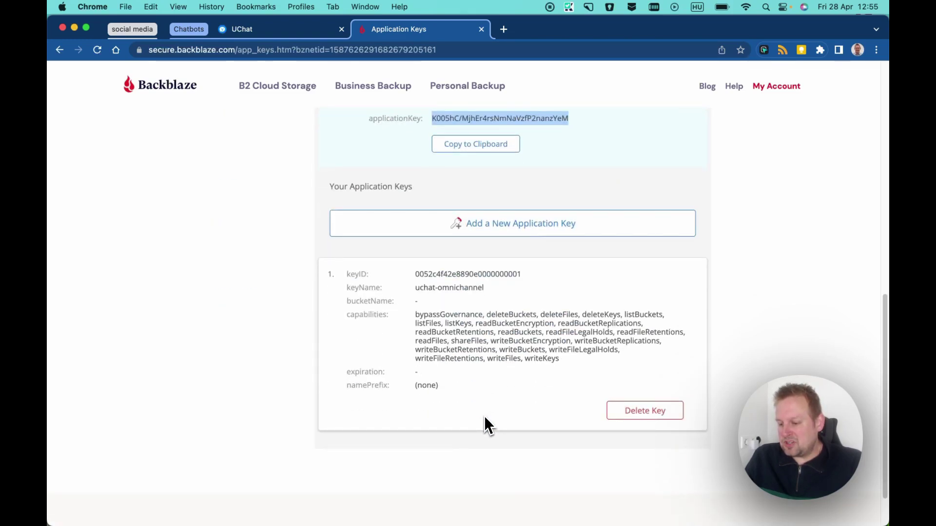
scroll(485, 419, up, 2)
scroll(484, 417, up, 10)
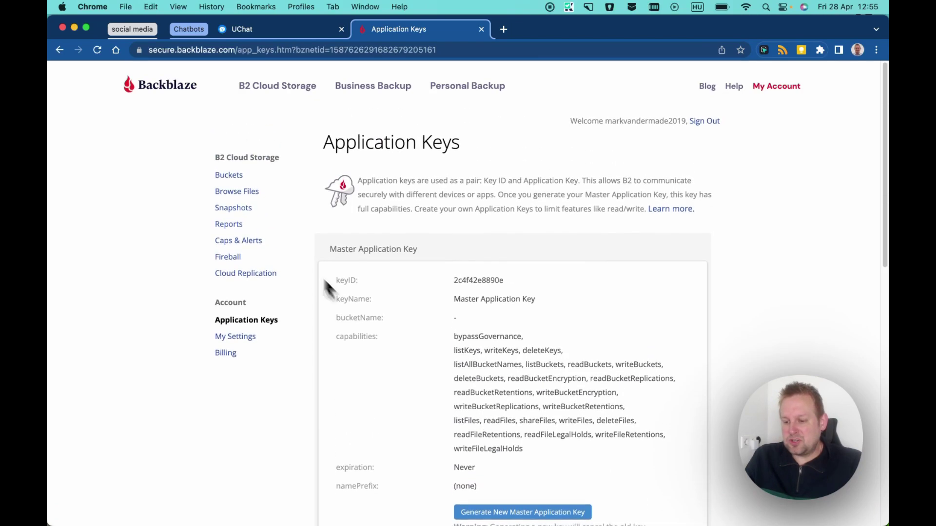
click(227, 178)
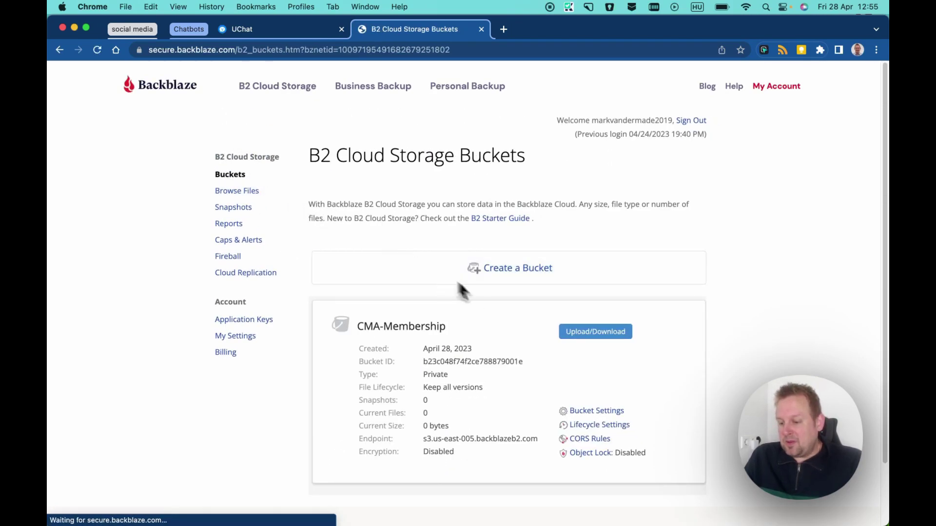
triple_click(440, 326)
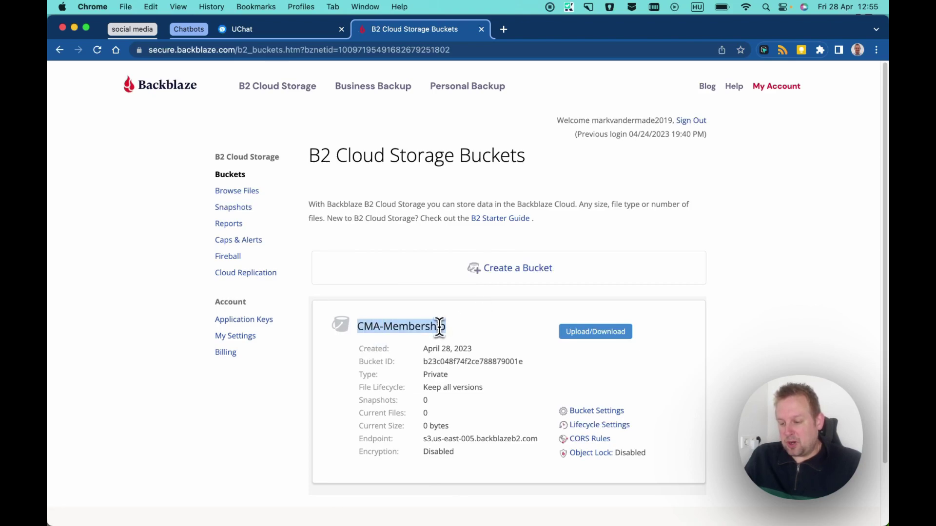
- Enter Bucket Name CMA-Membership and Region US East in UChat, then save
click(316, 31)
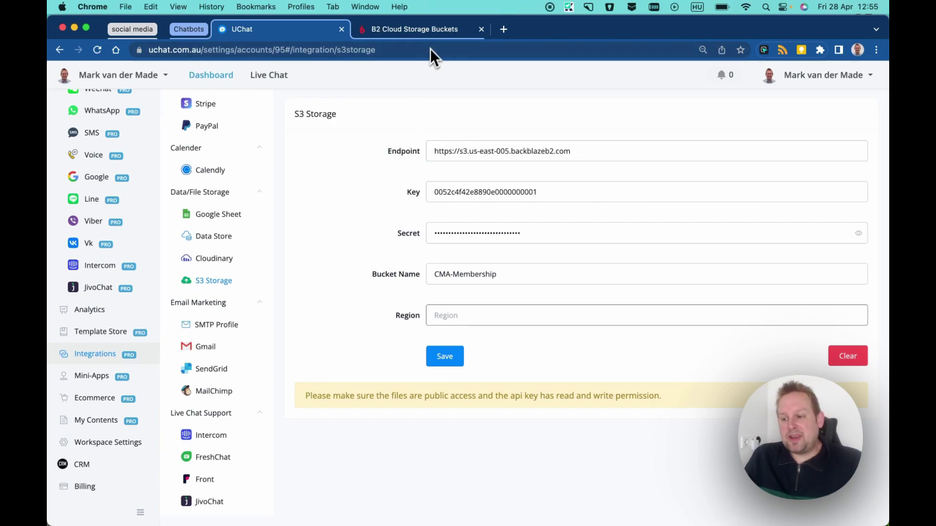
click(458, 34)
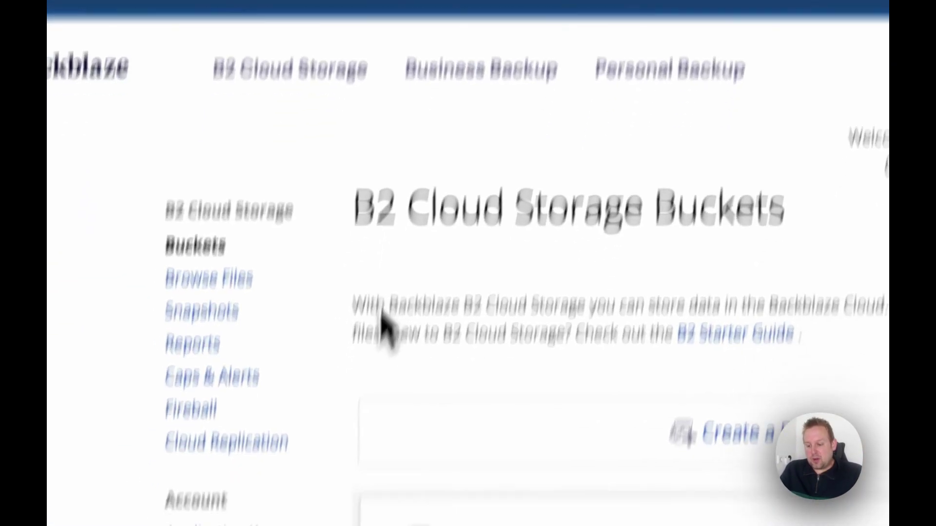
click(258, 383)
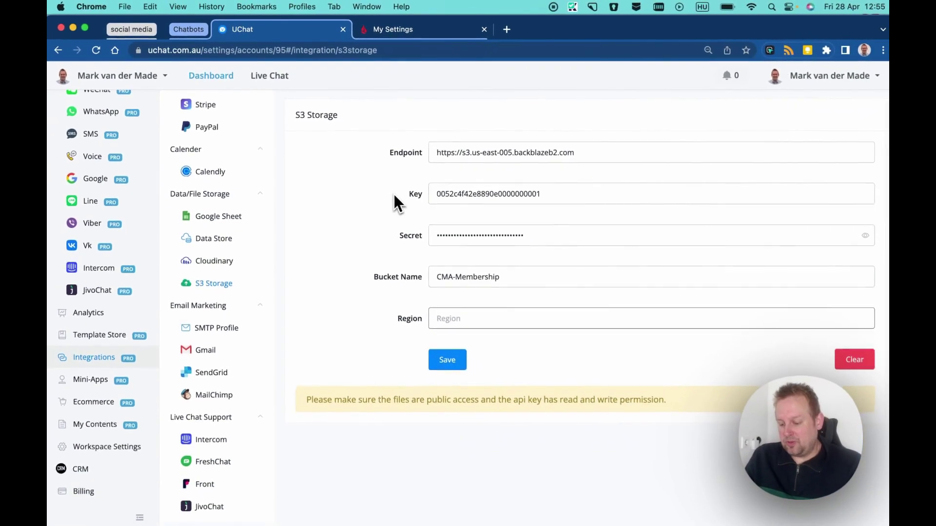
key(super+v)
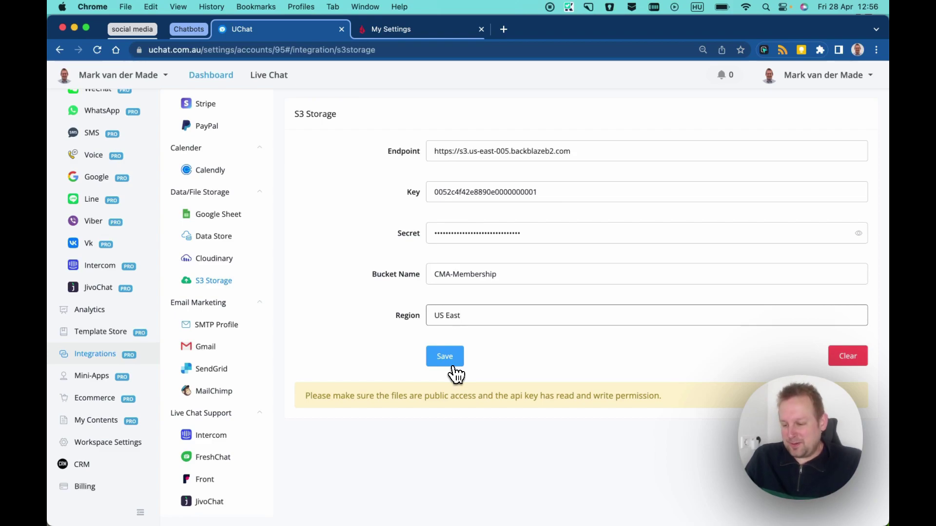
click(454, 368)
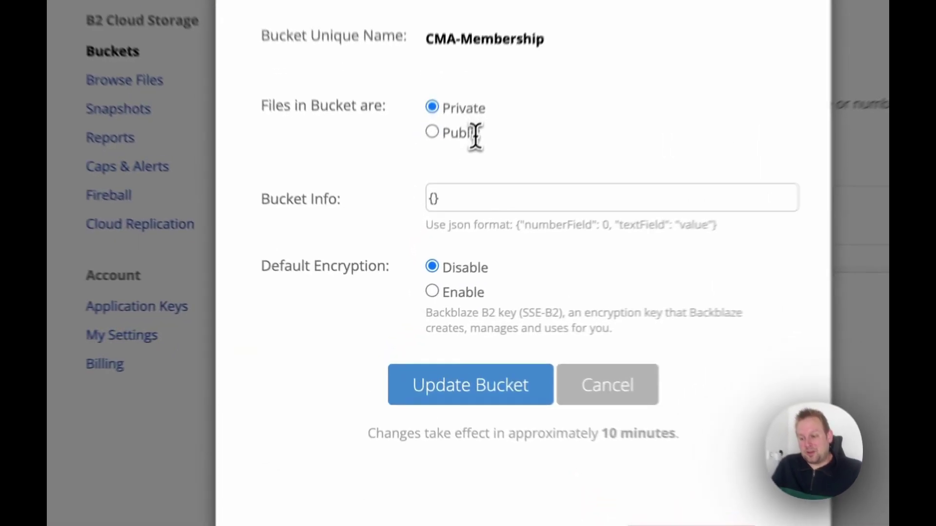
- Switch CMA-Membership's files to Public and update the bucket
click(432, 132)
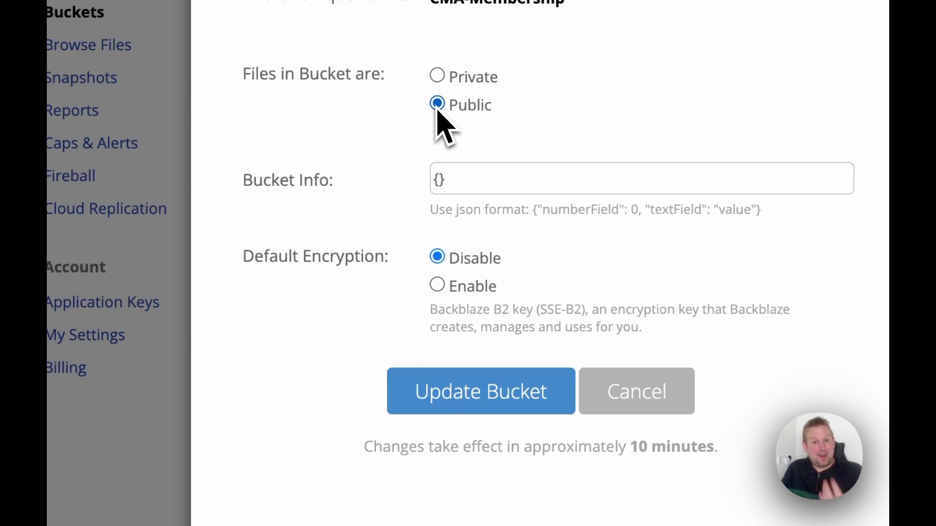
click(496, 411)
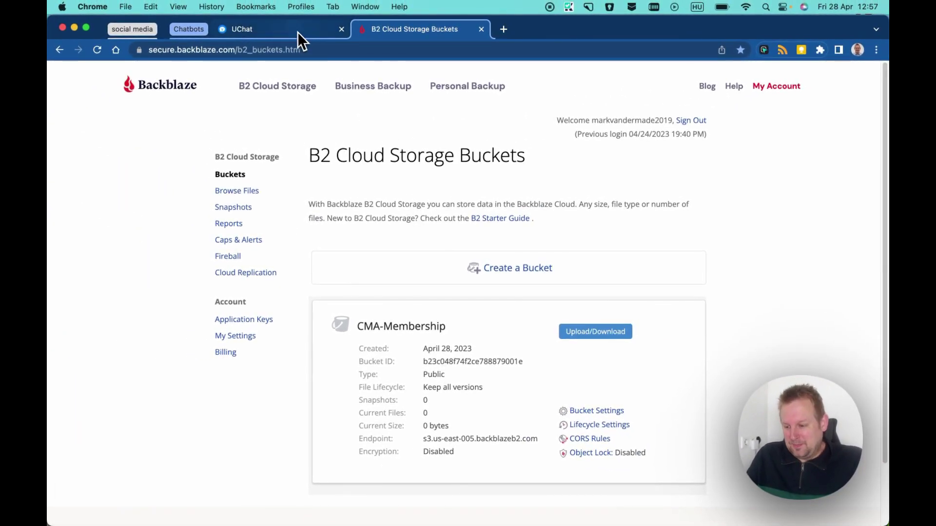
- Confirm UChat shows Verified, mask the secret again and dismiss the password prompt
click(297, 30)
click(433, 361)
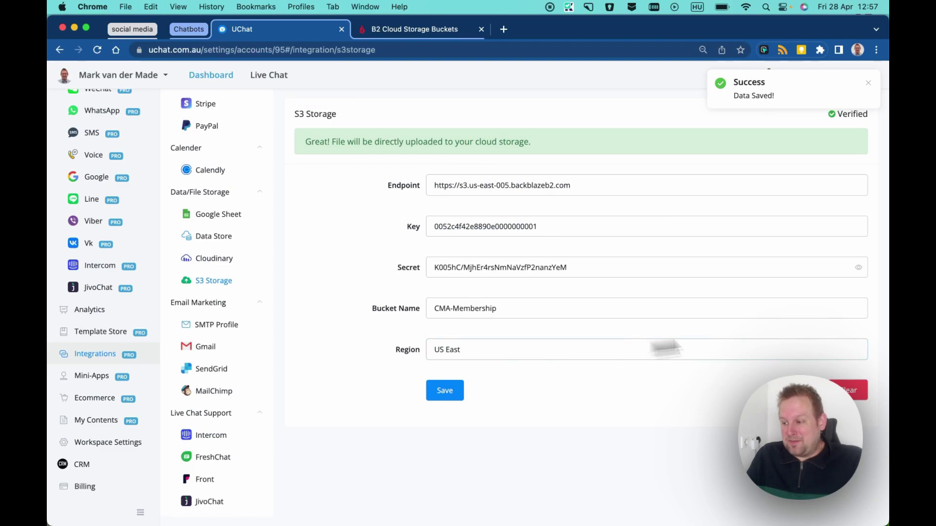
click(858, 267)
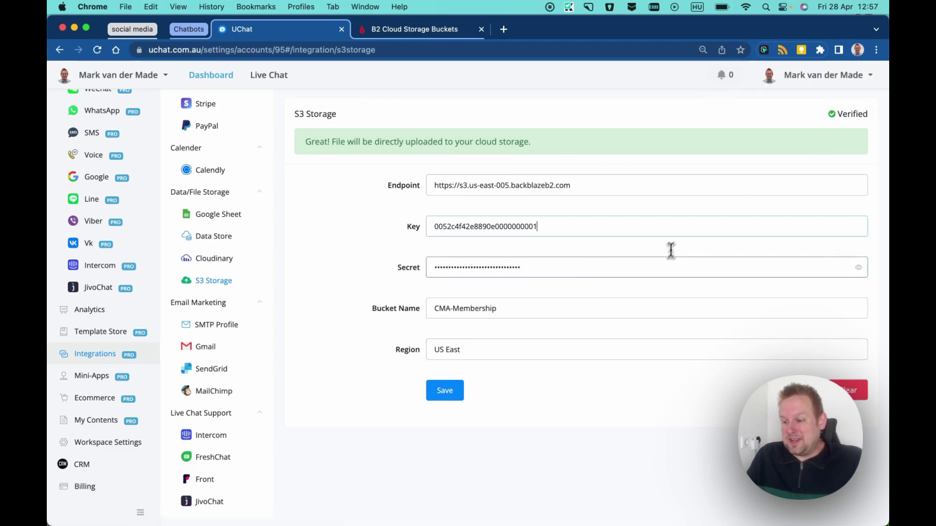
click(668, 229)
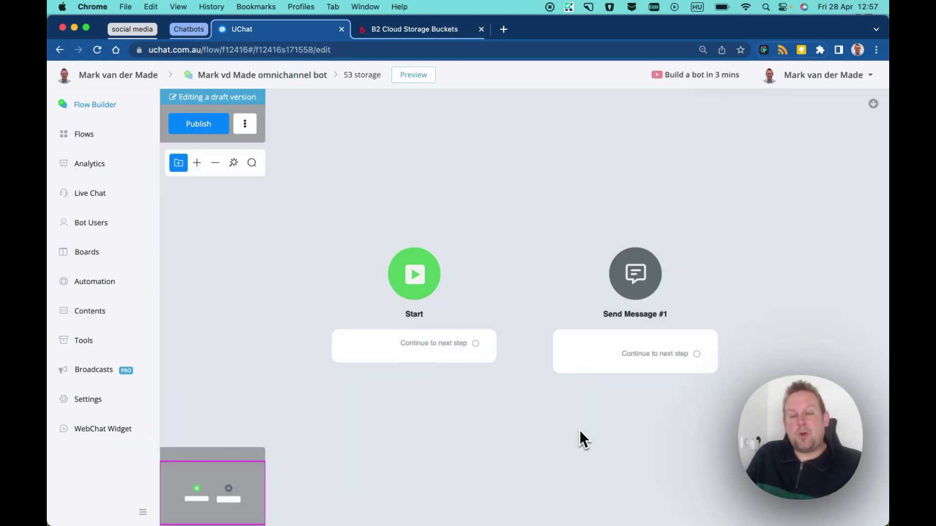
- Remove the existing image from Send Message #1
drag(579, 430, 493, 397)
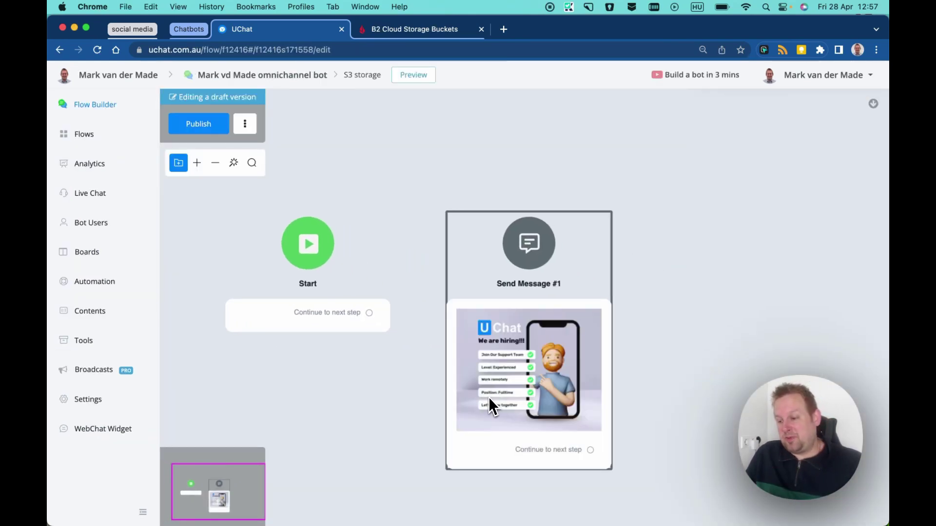
click(526, 320)
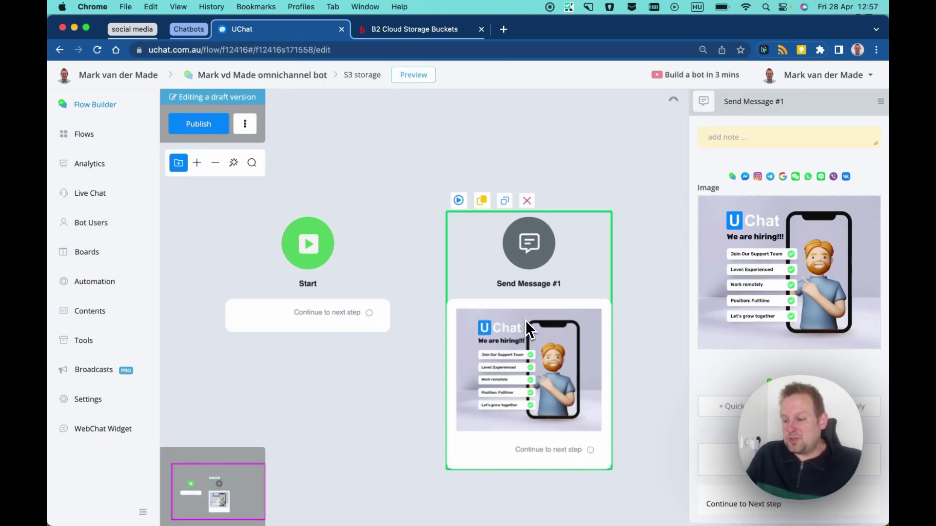
mouse_move(778, 201)
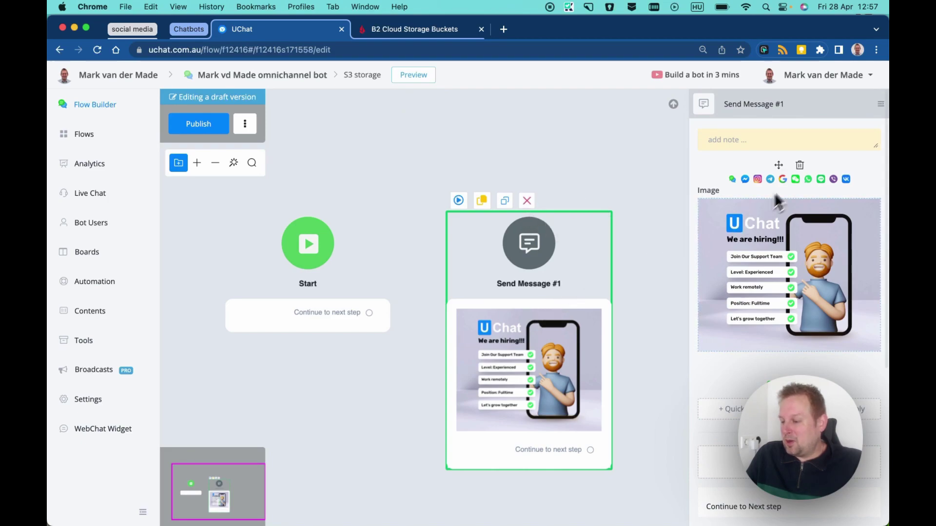
click(799, 167)
click(550, 315)
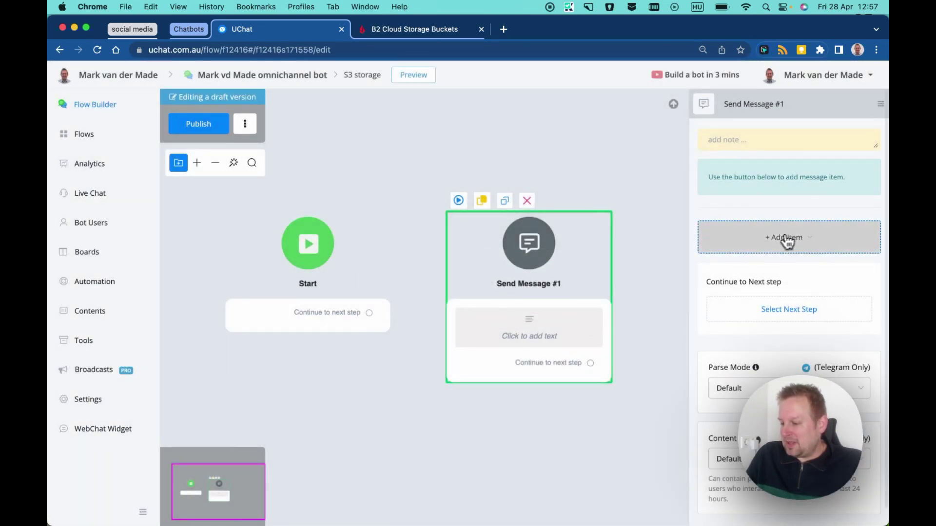
- Add an image item with Almost there!!!.png from Downloads to Send Message #1, then publish the flow
click(783, 238)
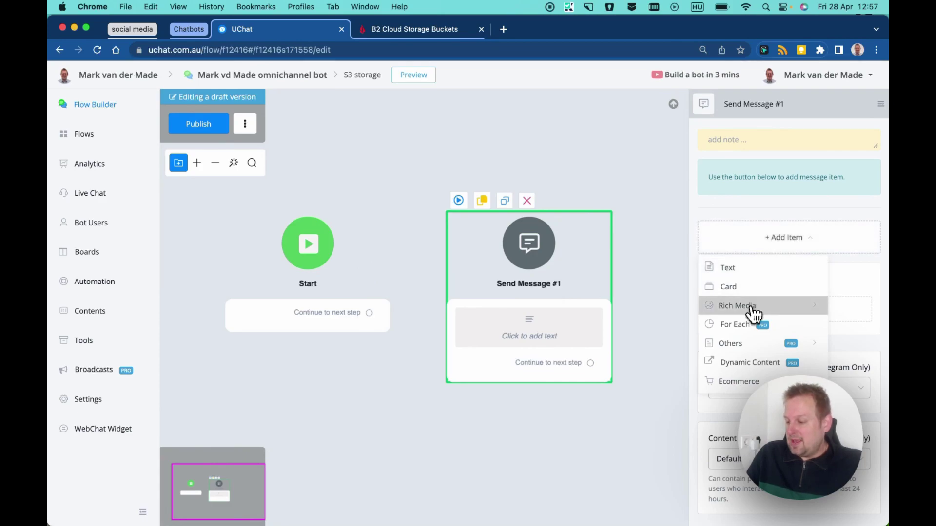
mouse_move(753, 312)
click(642, 318)
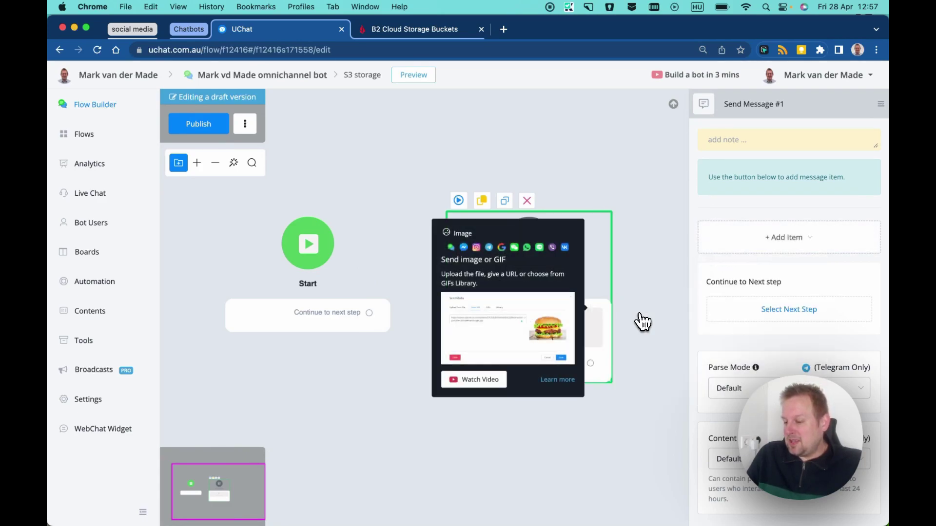
click(811, 160)
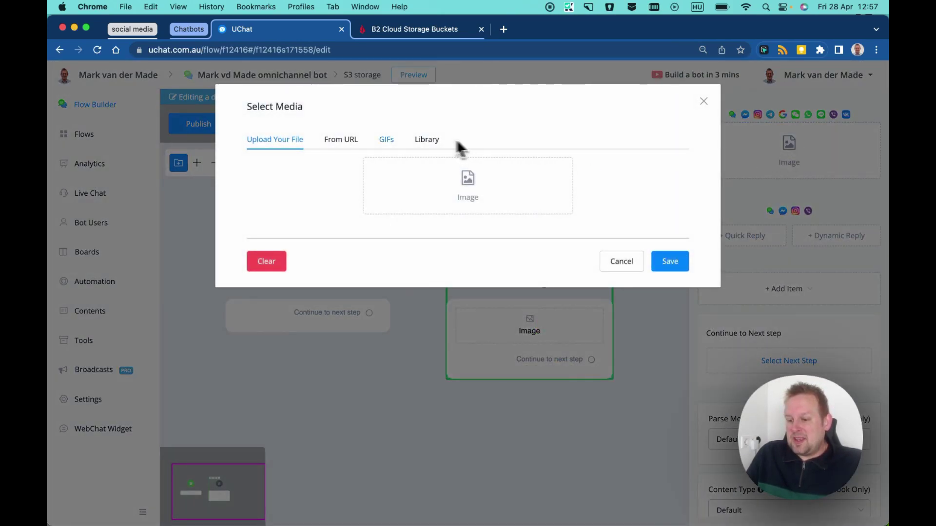
click(494, 200)
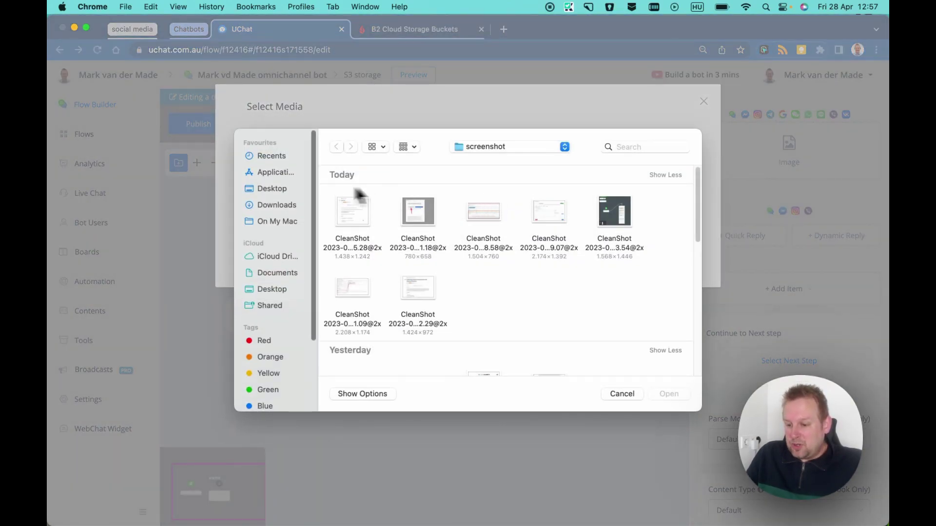
click(294, 203)
double_click(342, 210)
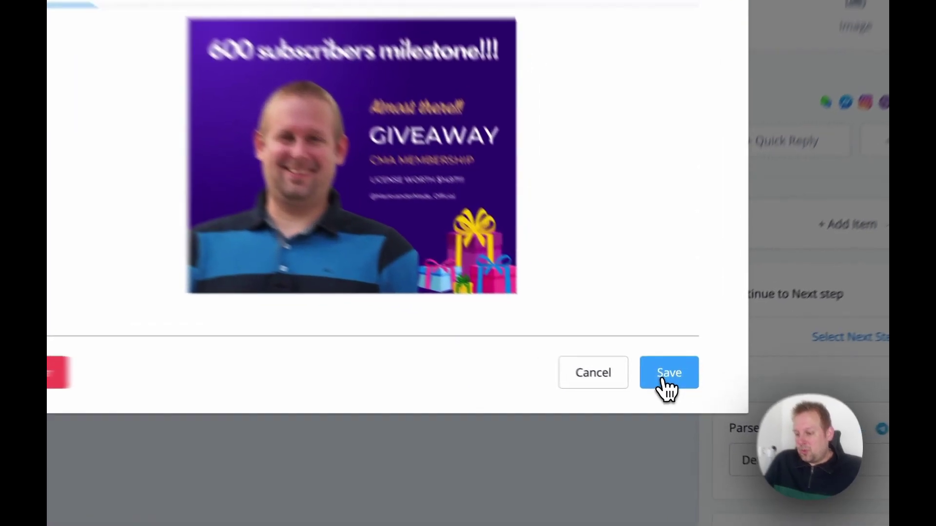
click(669, 390)
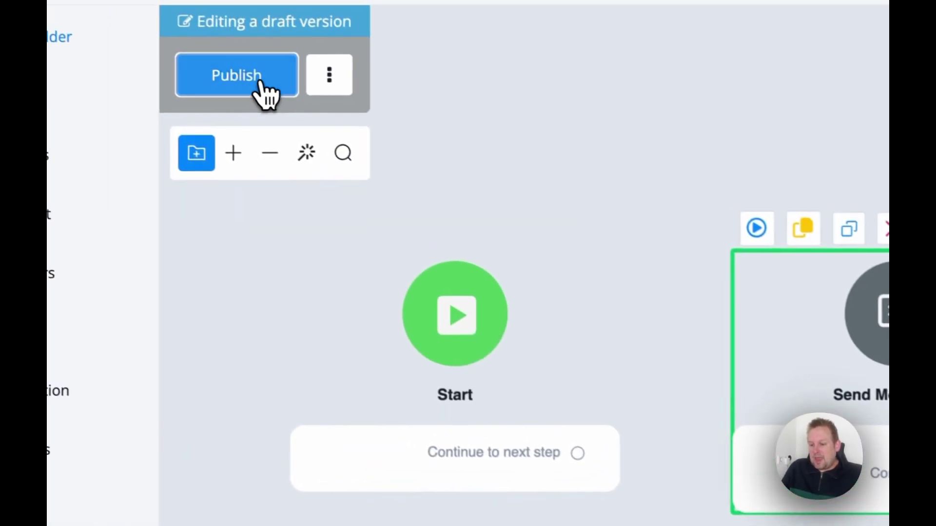
click(160, 31)
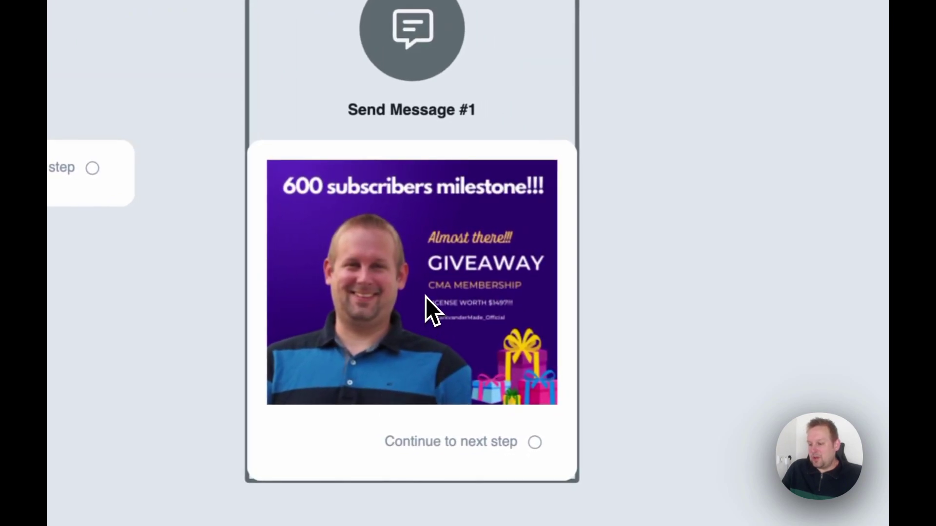
click(427, 298)
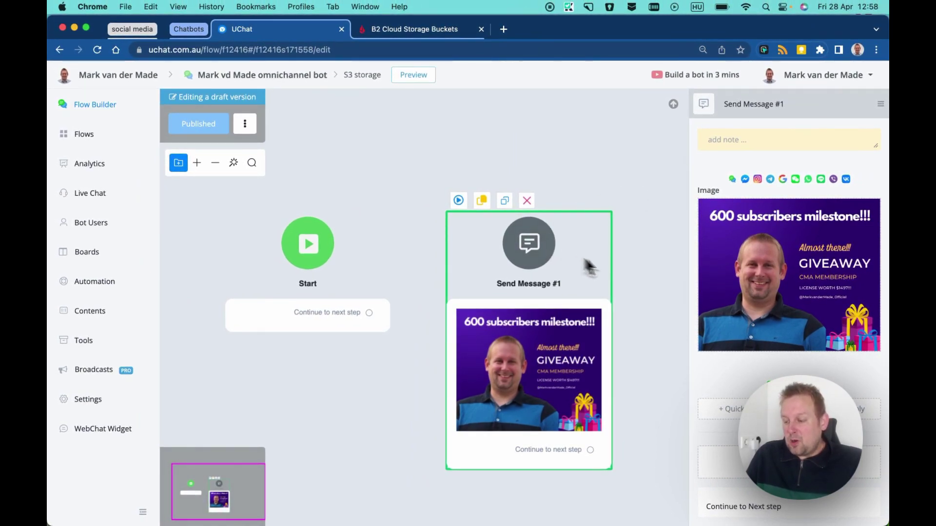
- Check the image's From URL source: an S3 URL to almost-there.png in the Backblaze bucket
click(830, 261)
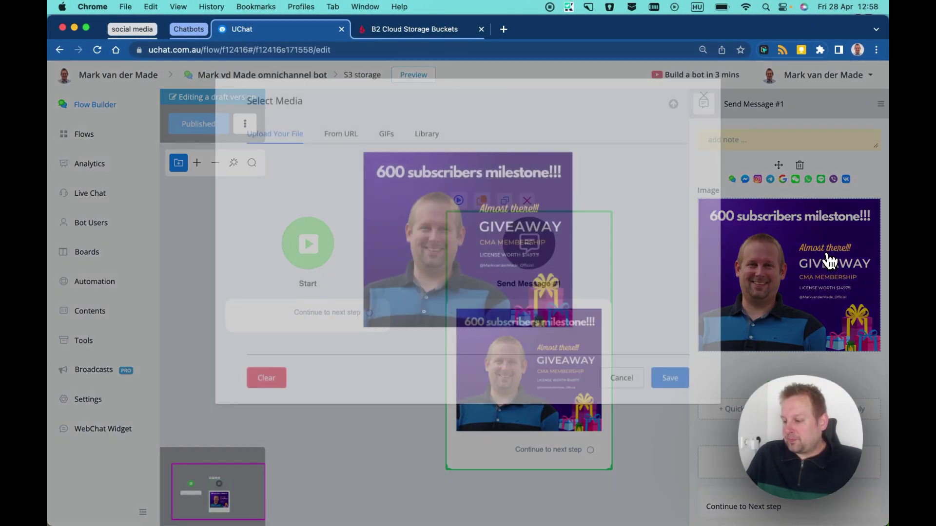
click(360, 142)
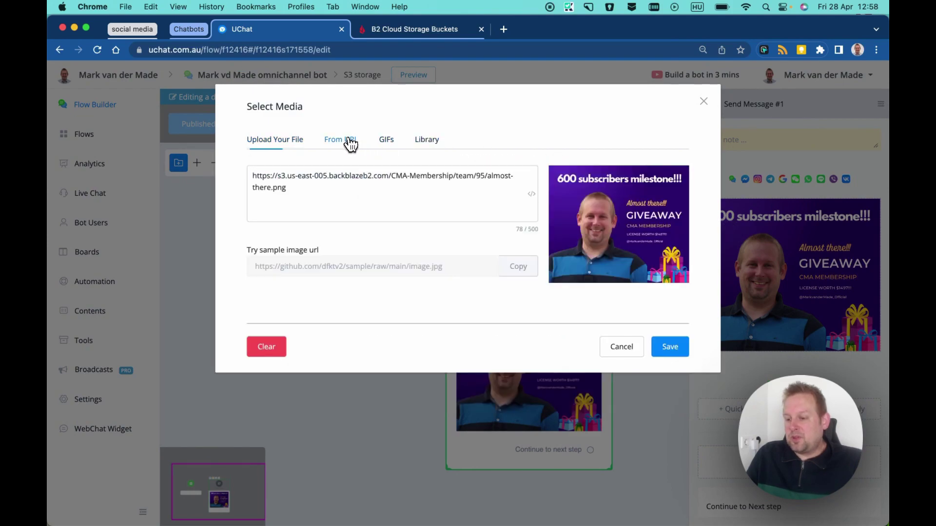
click(254, 176)
drag(279, 176, 405, 184)
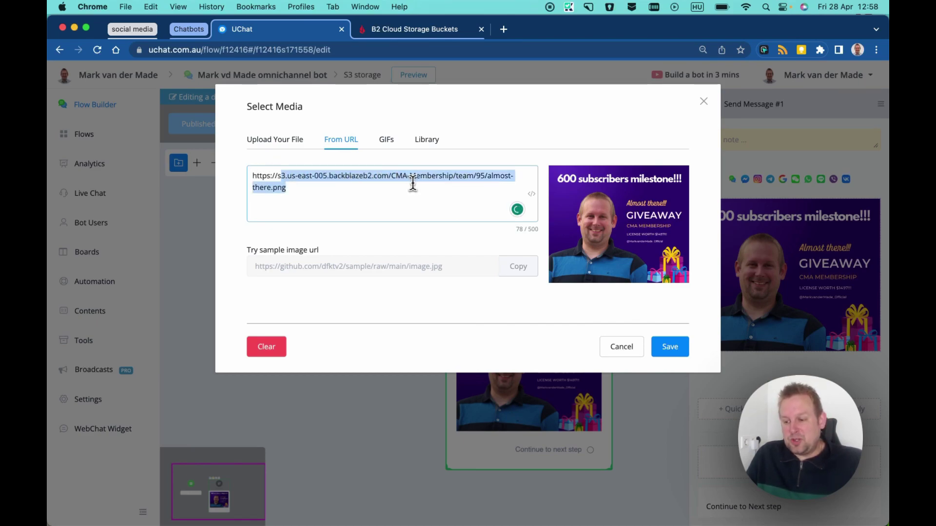
click(331, 188)
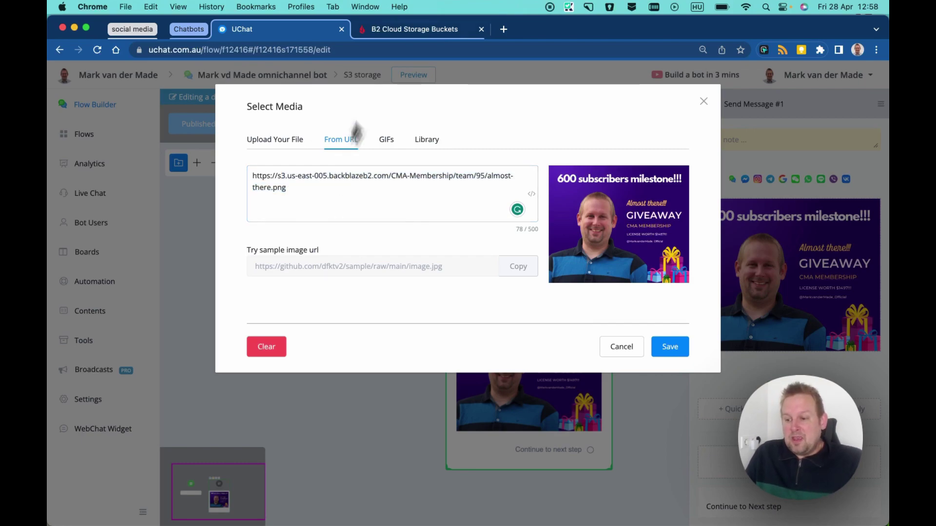
click(413, 28)
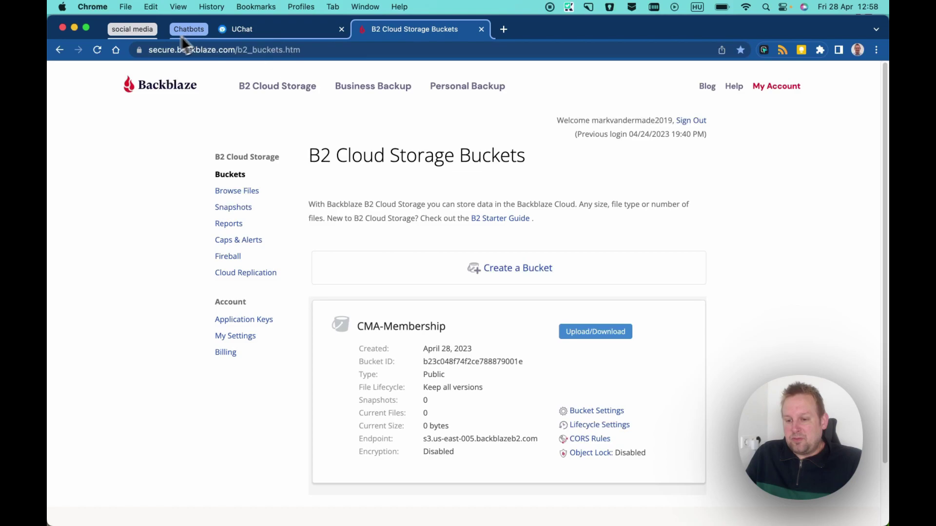
- Reload Backblaze, browse CMA-Membership > team > 95, and view almost-there.png's details
click(98, 54)
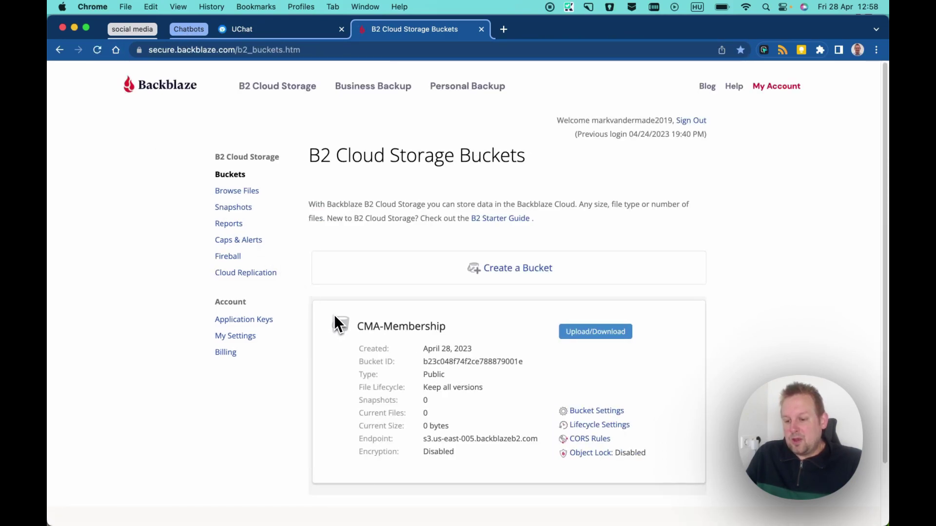
click(221, 194)
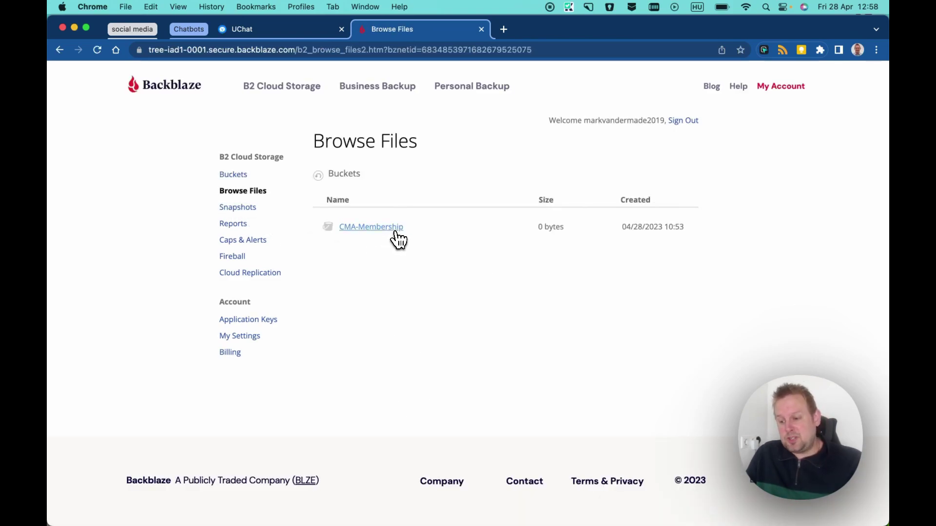
click(395, 228)
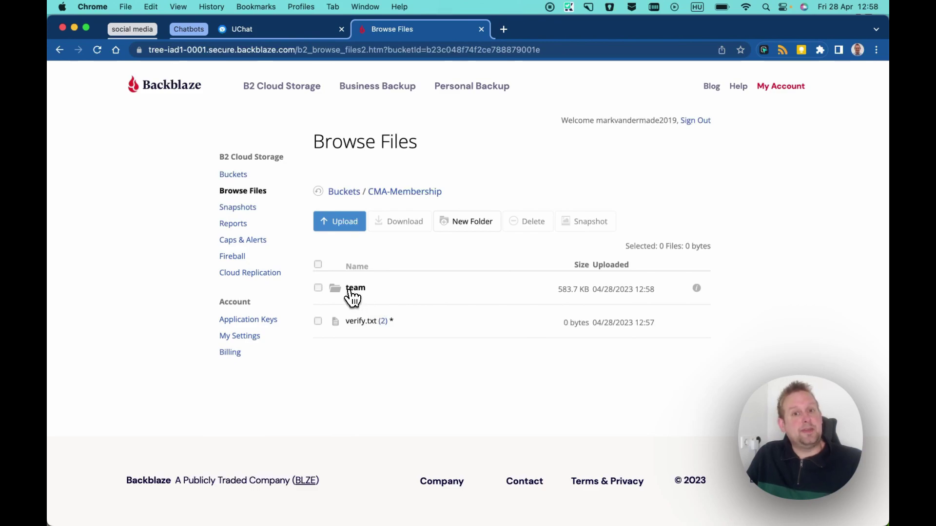
click(352, 291)
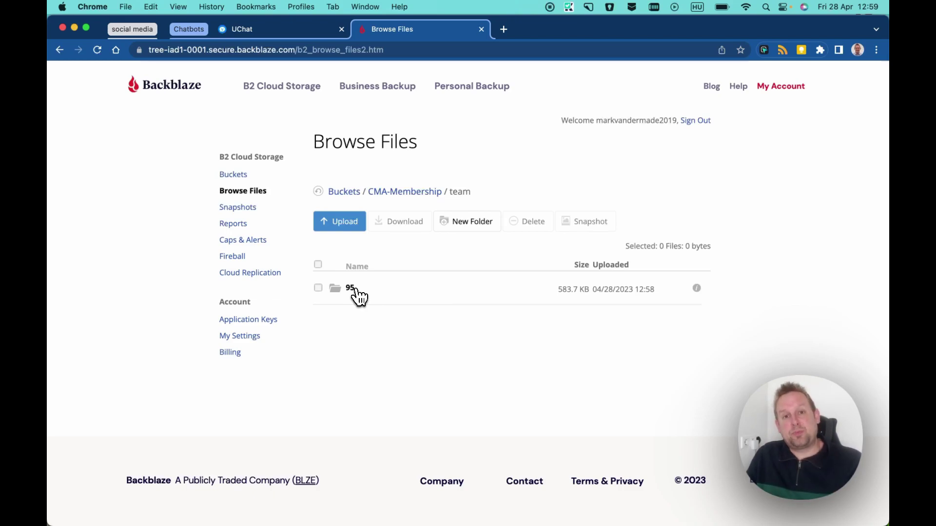
click(351, 289)
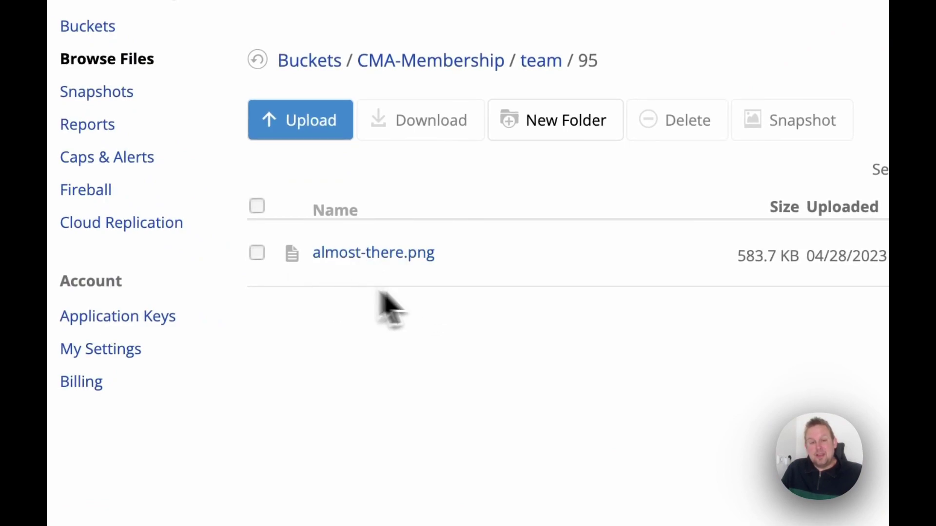
click(421, 257)
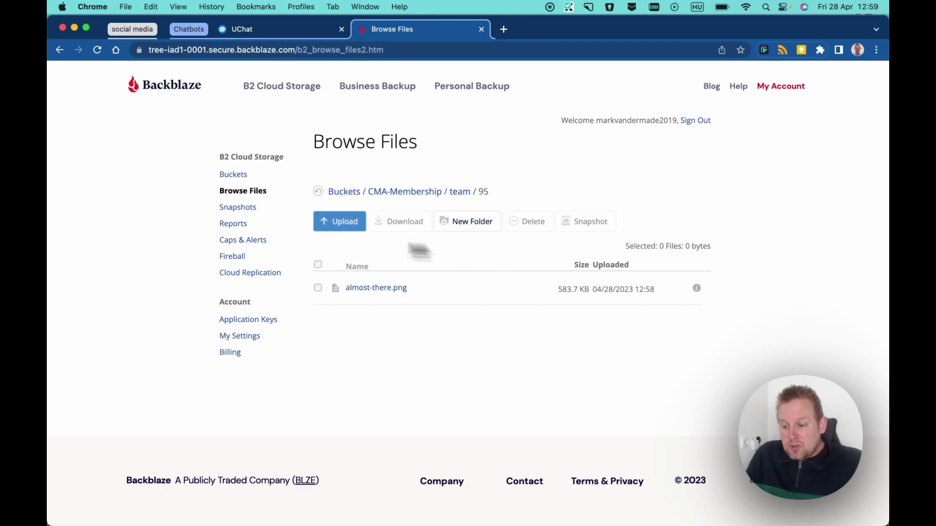
- Upload gstut.png from Downloads into team/95 and open its file details
click(347, 225)
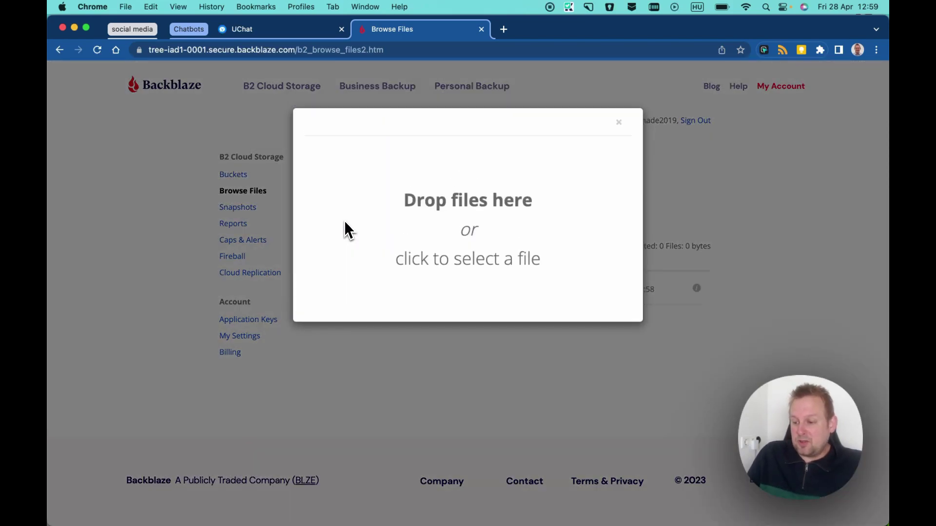
click(472, 200)
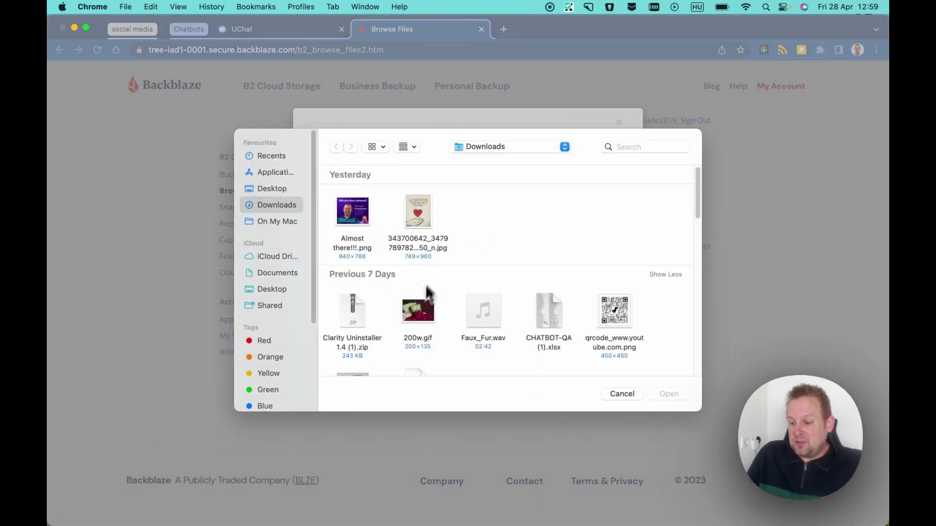
scroll(420, 312, down, 3)
scroll(415, 314, down, 2)
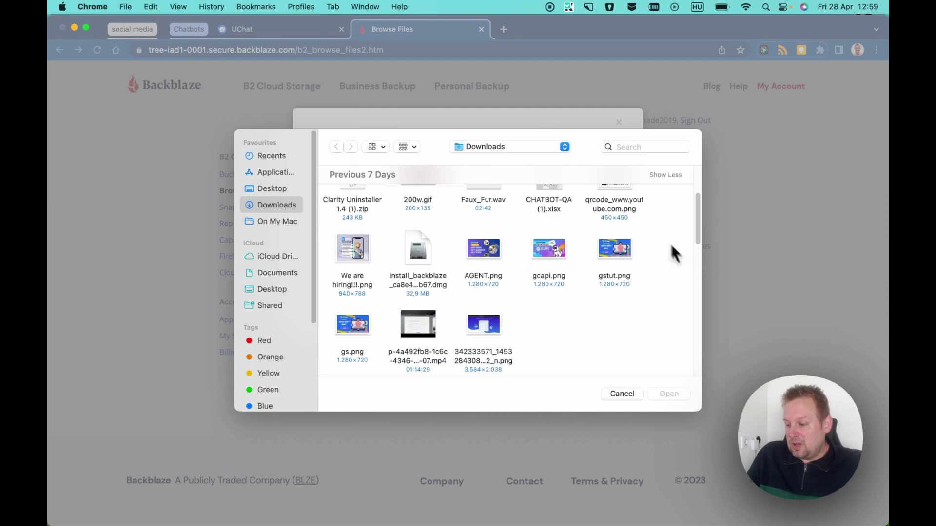
double_click(610, 248)
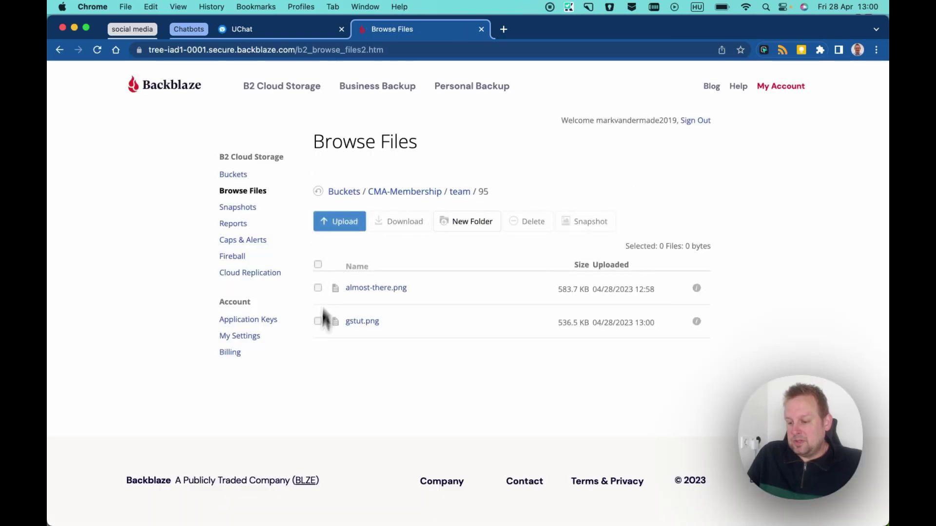
click(365, 322)
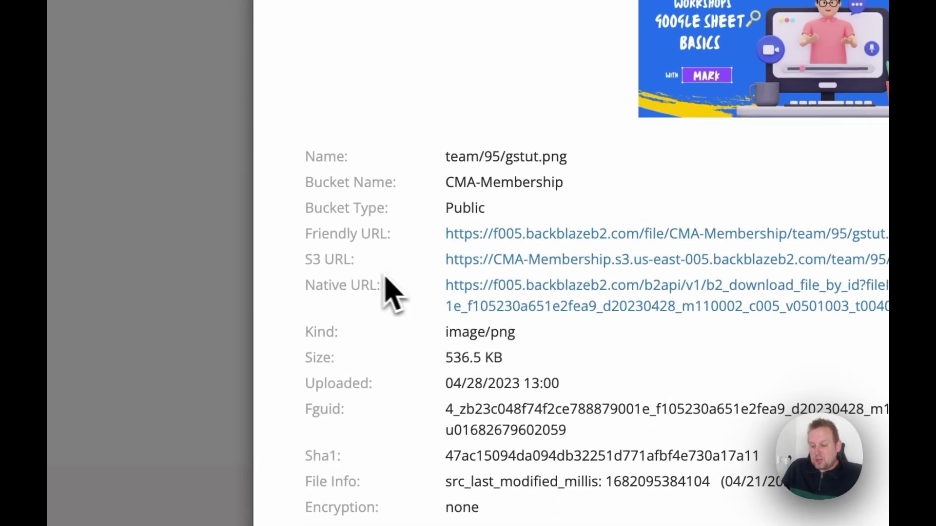
- Copy gstut.png's S3 URL and paste it over the image URL in UChat's media settings
right_click(484, 261)
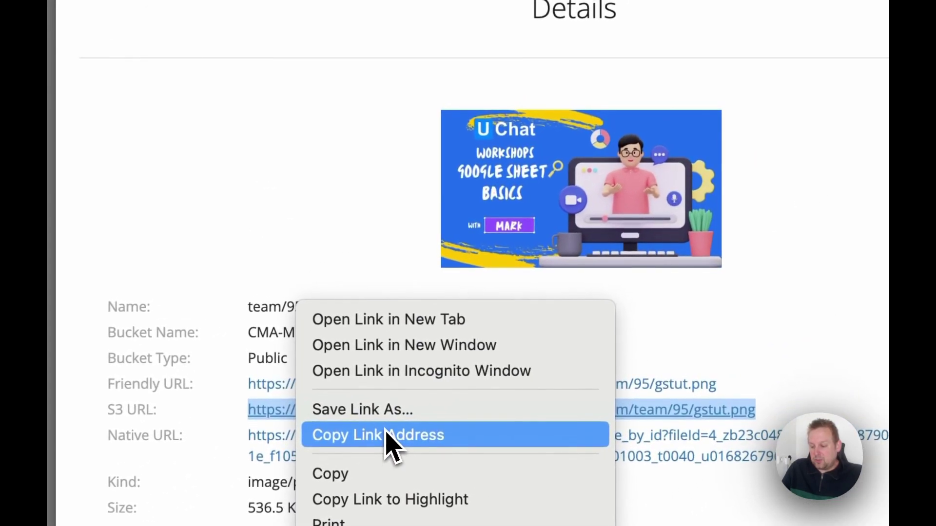
click(419, 408)
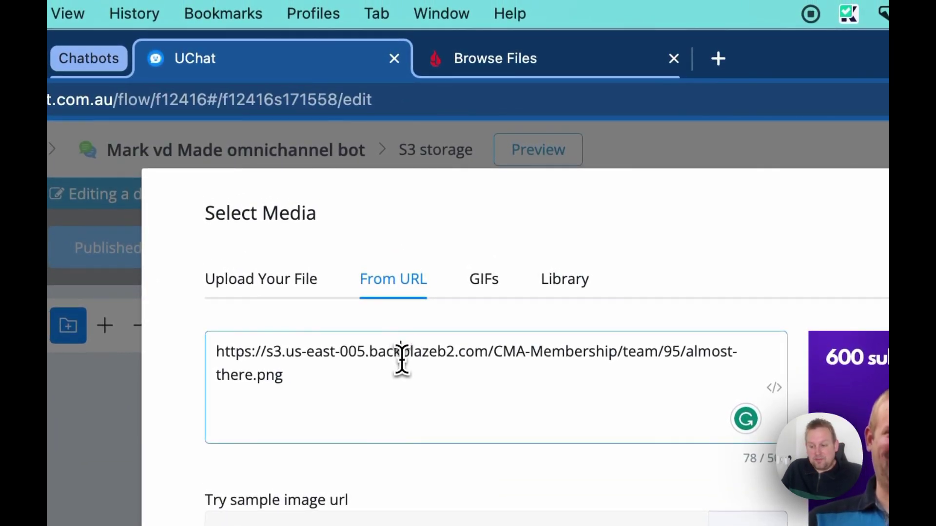
key(super+a)
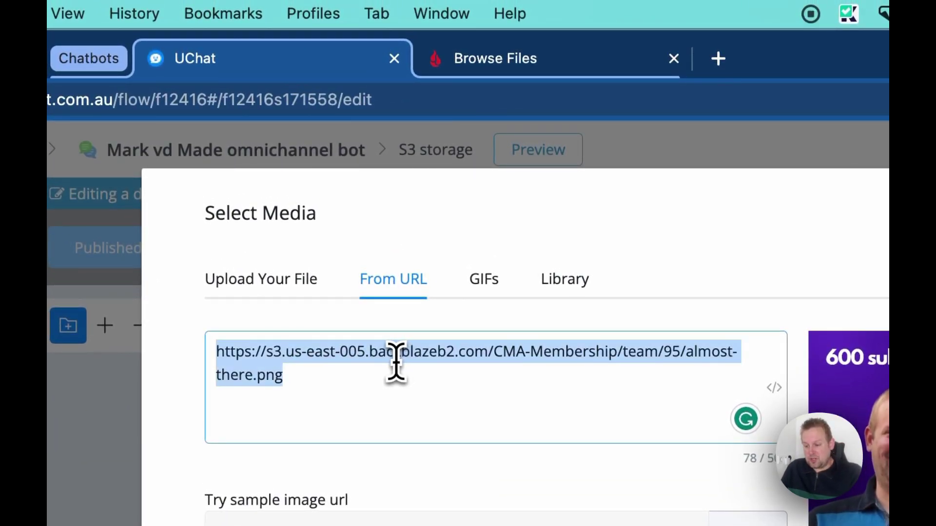
key(super+v)
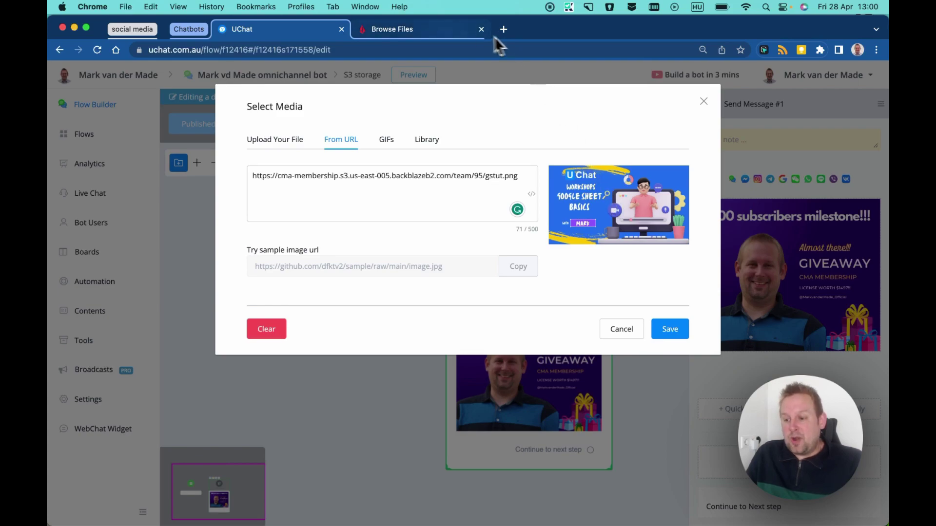
click(426, 34)
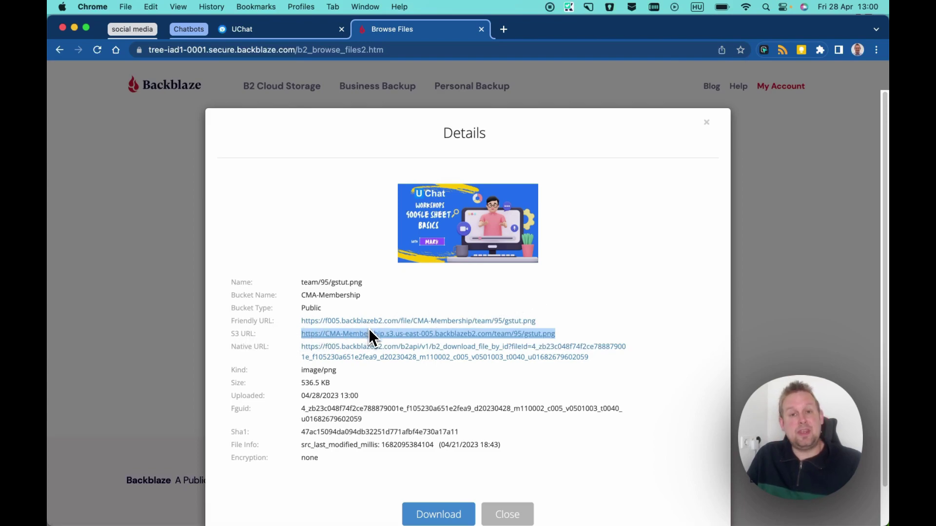
- Return to UChat's Select Media dialog showing the gstut.png S3 URL preview
click(306, 31)
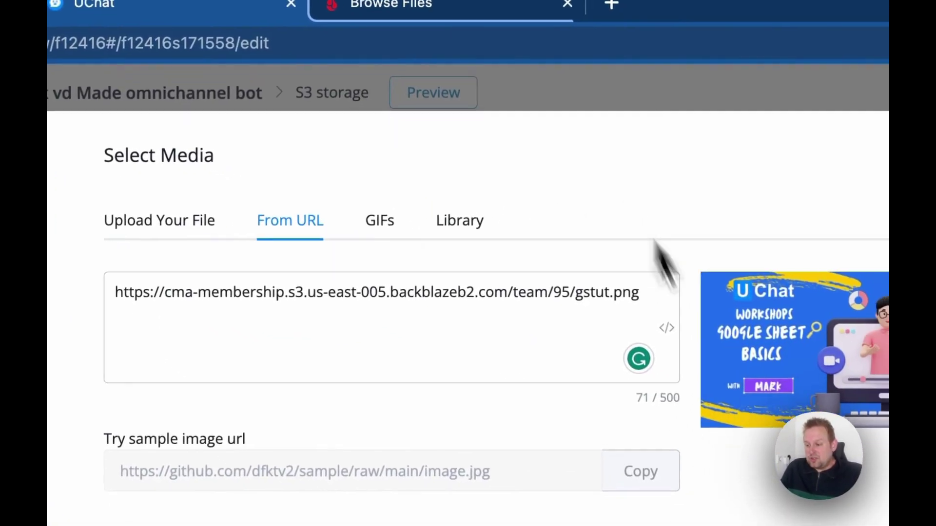